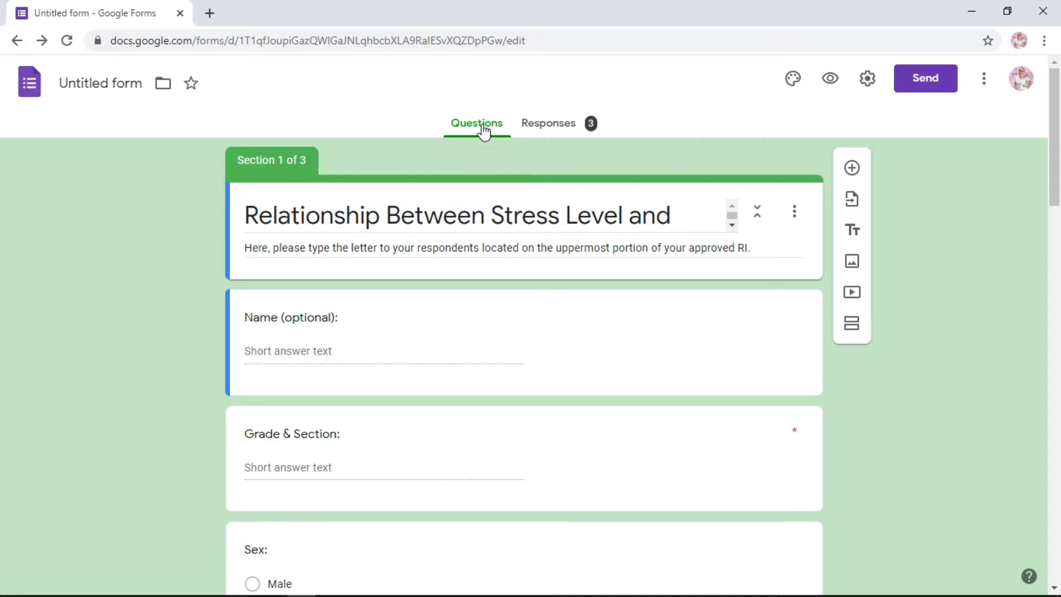
# Step: Open the form's responses and go through the Question and Individual views, ending on the Summary view
pyautogui.moveTo(1053, 165); pyautogui.dragTo(1050, 88)
pyautogui.click(551, 134)
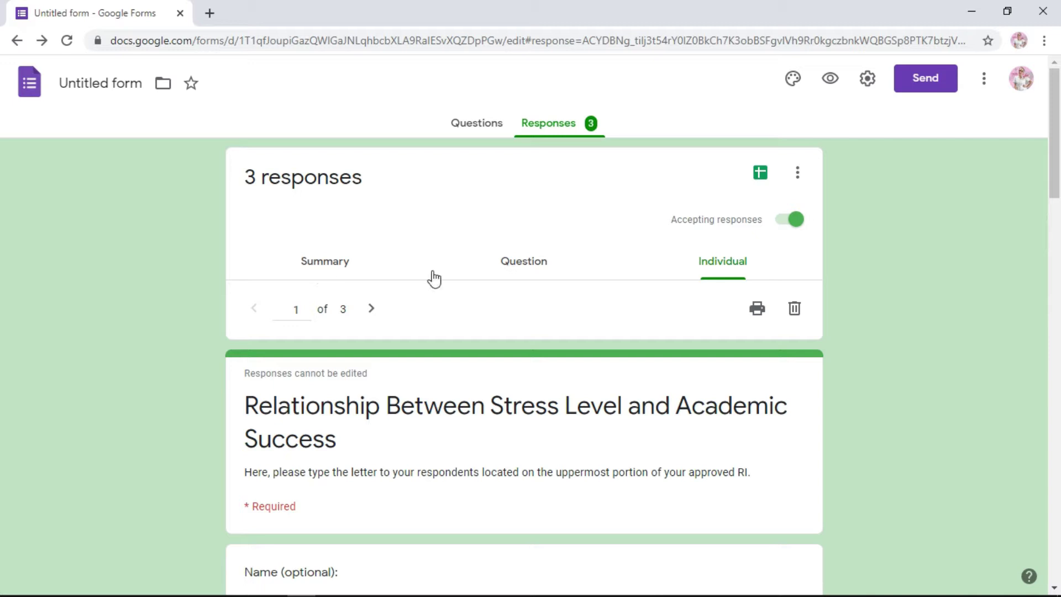
pyautogui.click(340, 267)
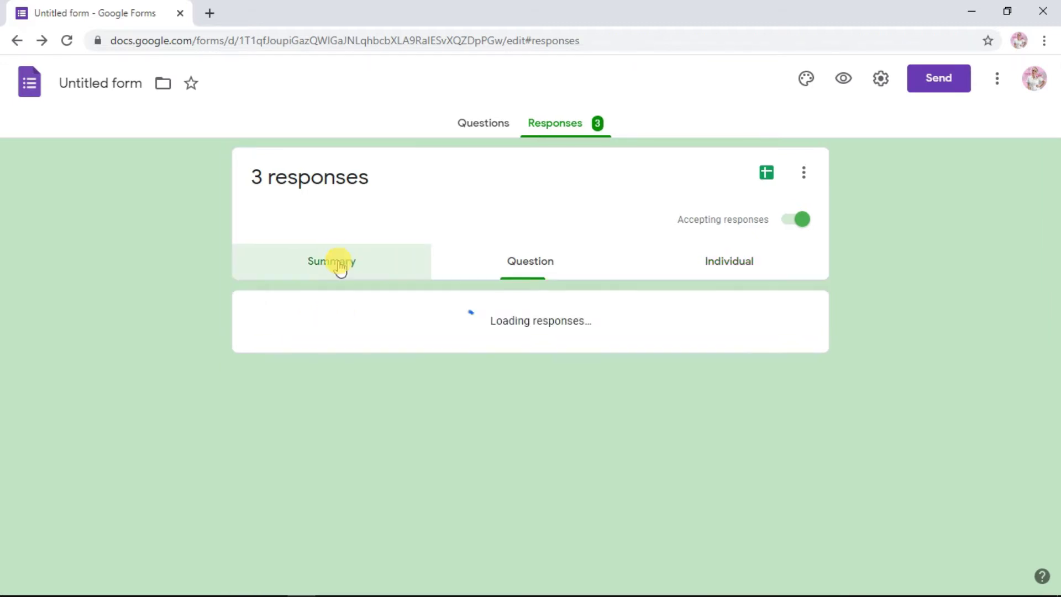
pyautogui.click(513, 263)
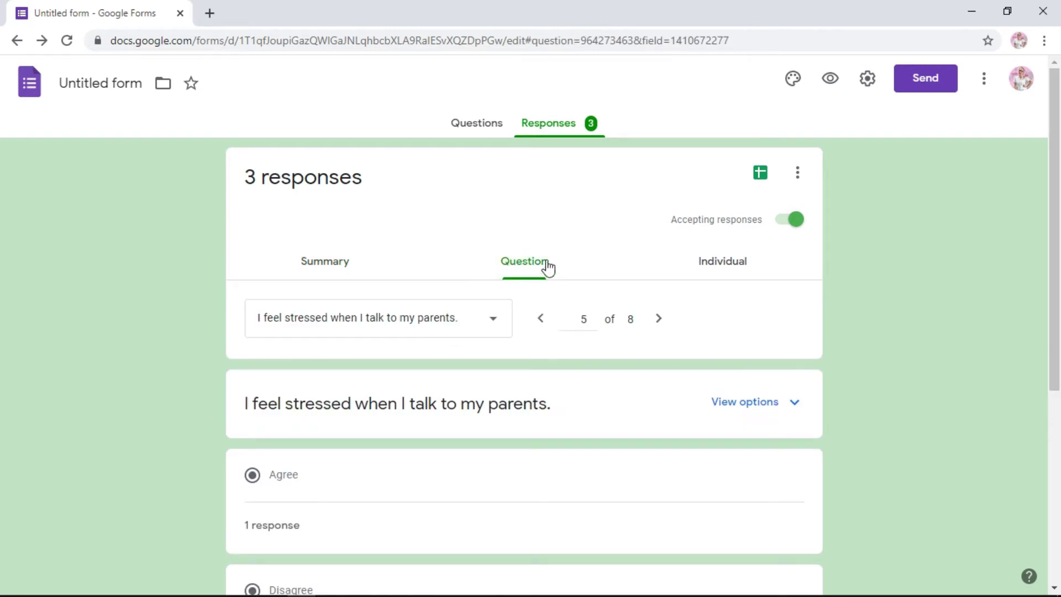
pyautogui.click(708, 265)
pyautogui.click(344, 265)
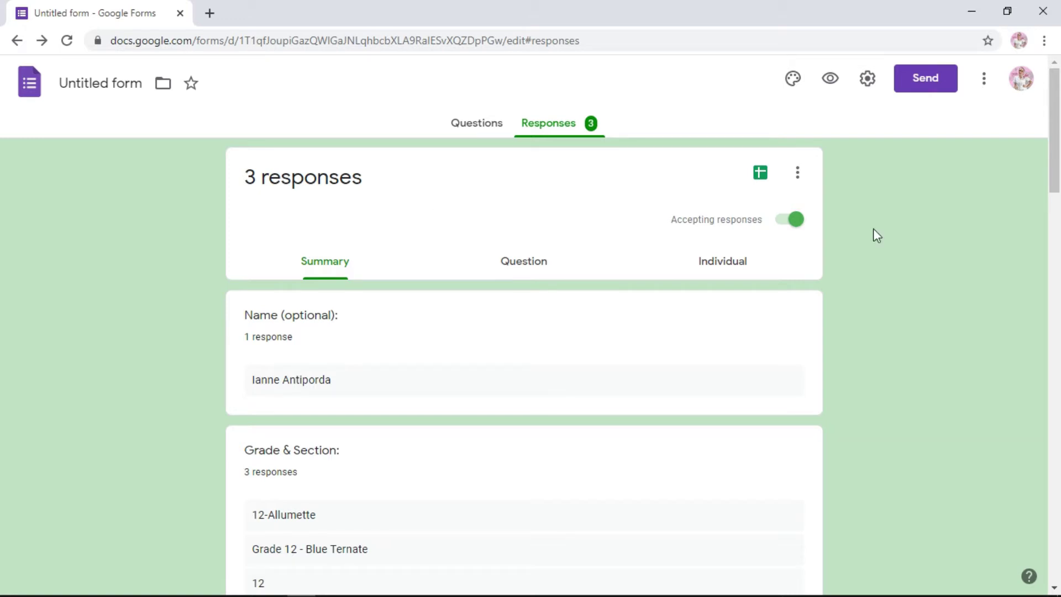
# Step: Examine the summarized answers for name, grade and section, and the slices of the Sex pie chart
pyautogui.moveTo(1051, 102); pyautogui.dragTo(1054, 143)
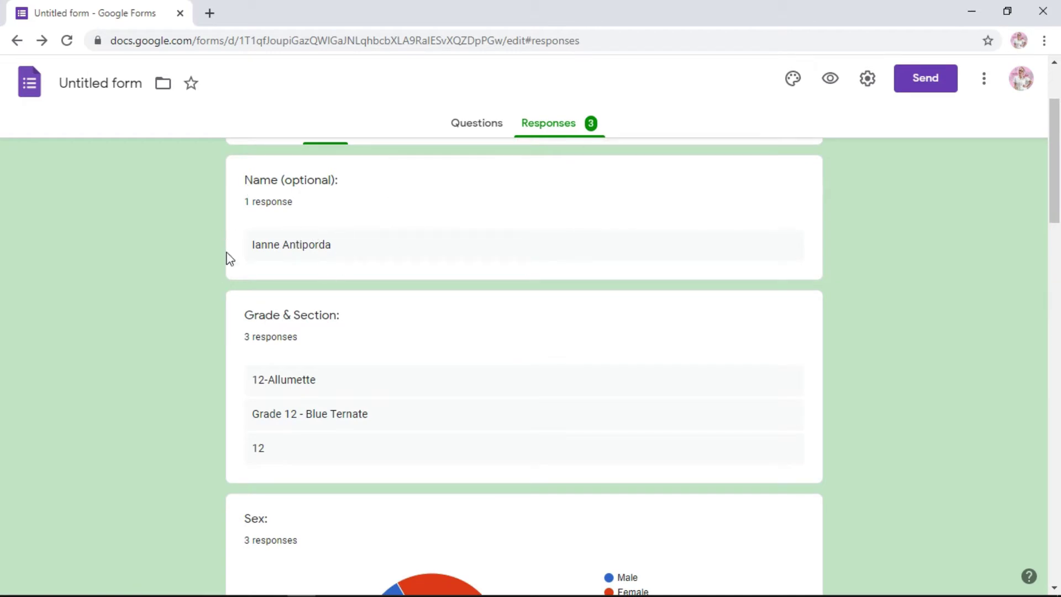
pyautogui.moveTo(1050, 201); pyautogui.dragTo(1051, 233)
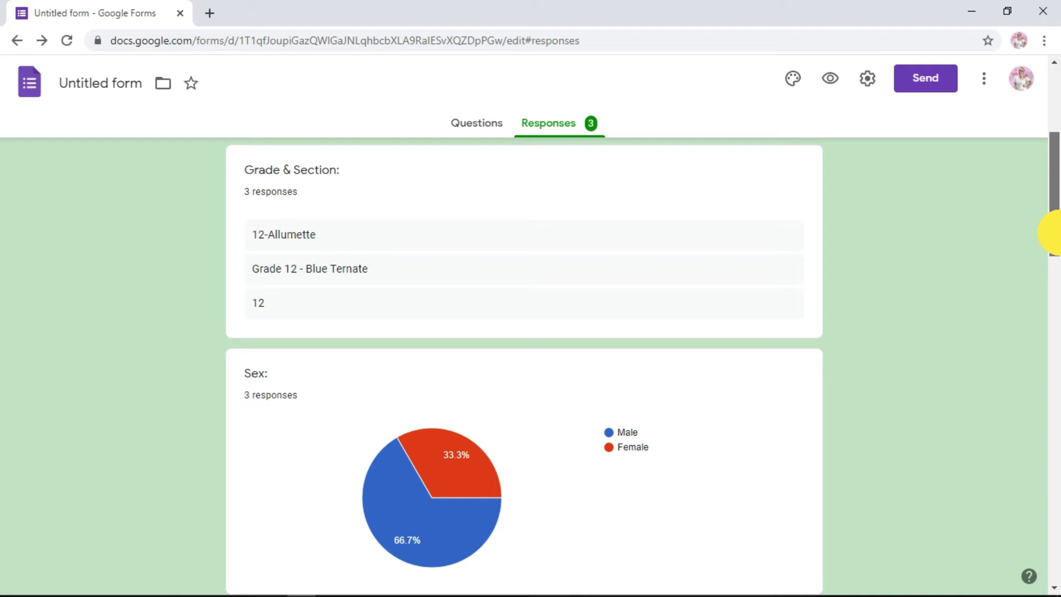
pyautogui.moveTo(1051, 233); pyautogui.dragTo(1051, 232)
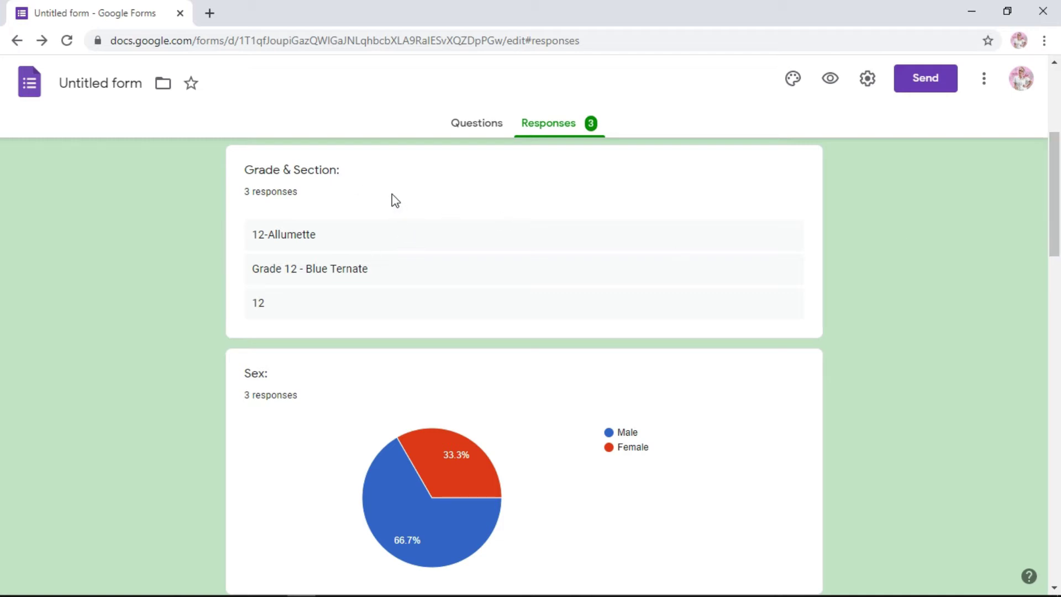
pyautogui.moveTo(1051, 203); pyautogui.dragTo(1051, 249)
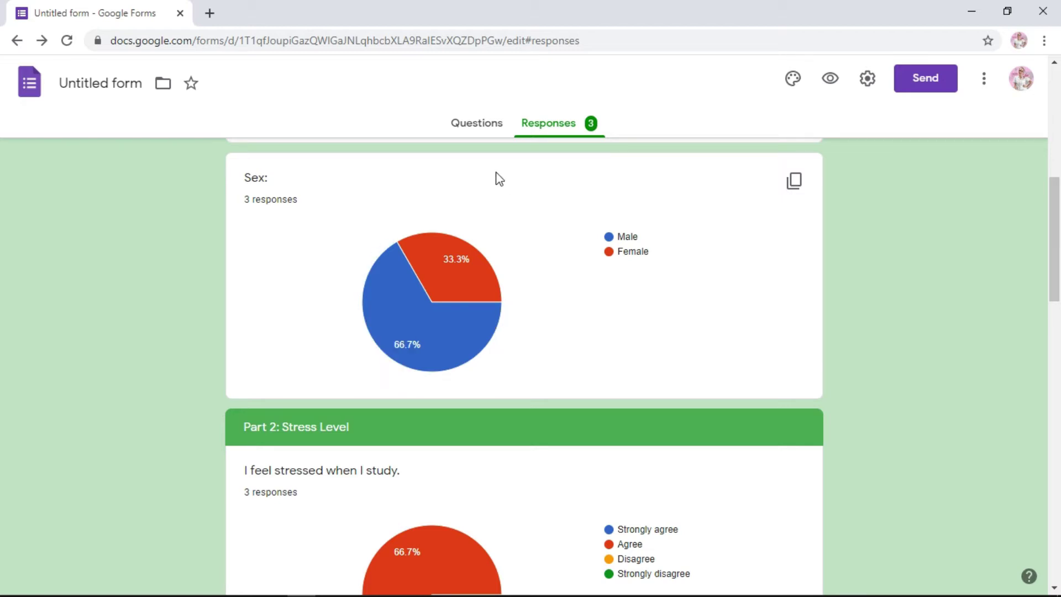
pyautogui.moveTo(466, 288)
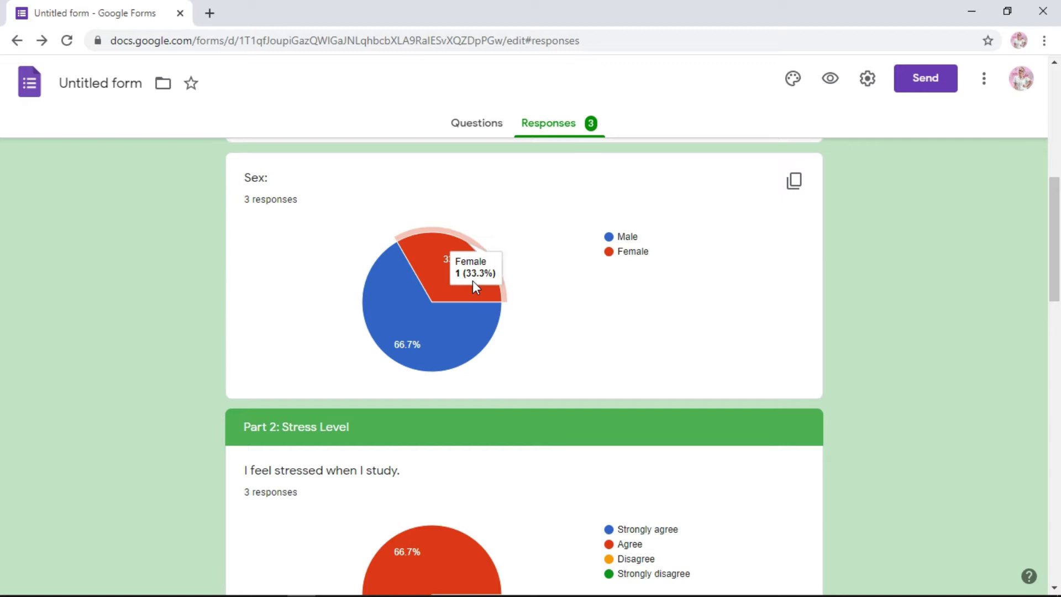
pyautogui.moveTo(371, 350)
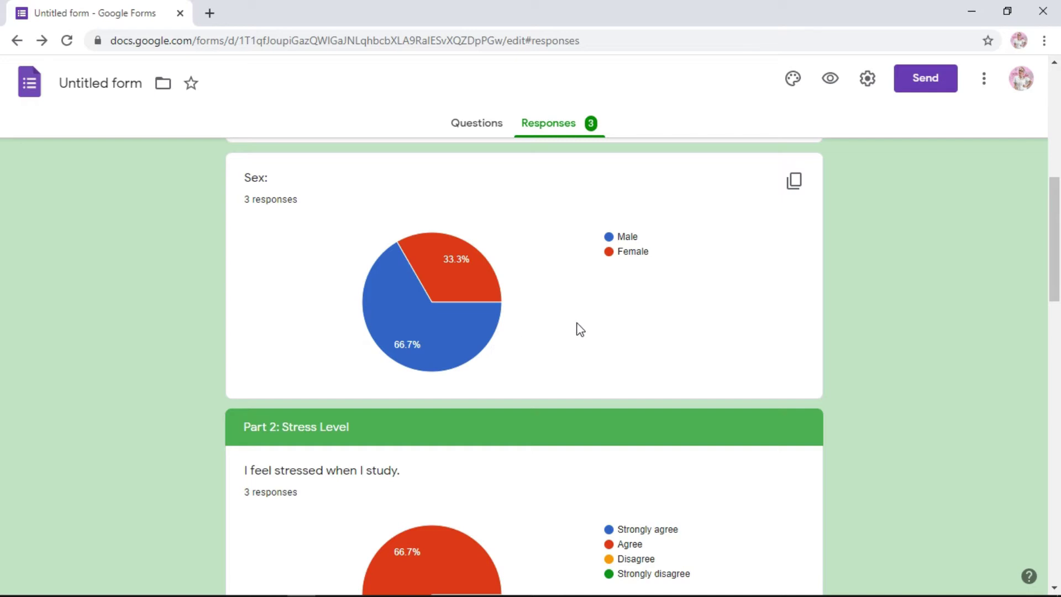
# Step: Examine the Part 2 Stress Level pie charts about studying and talking to parents, checking the response count of individual slices
pyautogui.moveTo(1053, 212); pyautogui.dragTo(1058, 280)
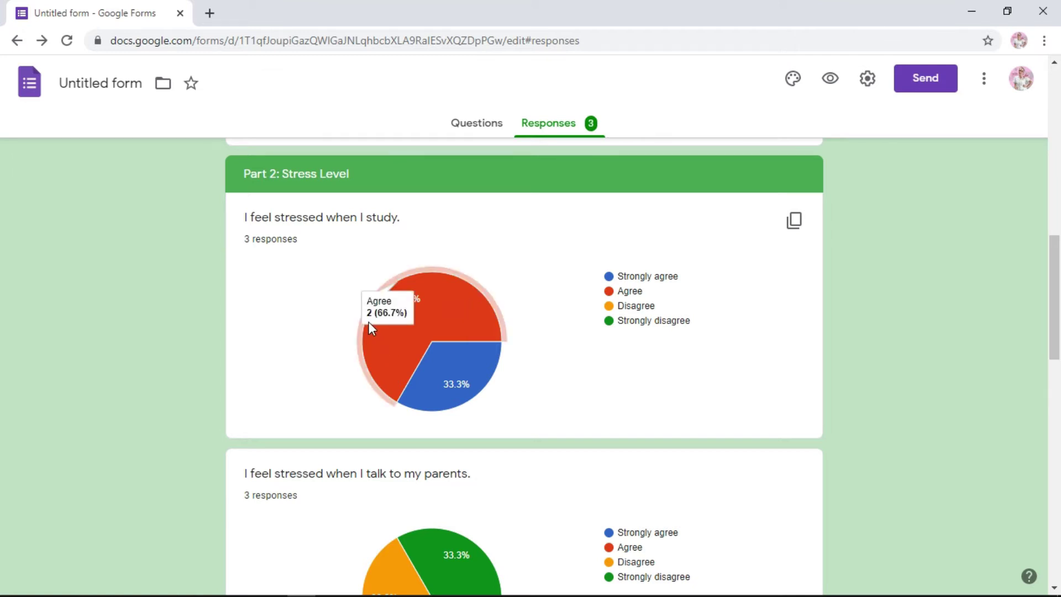
pyautogui.moveTo(471, 373)
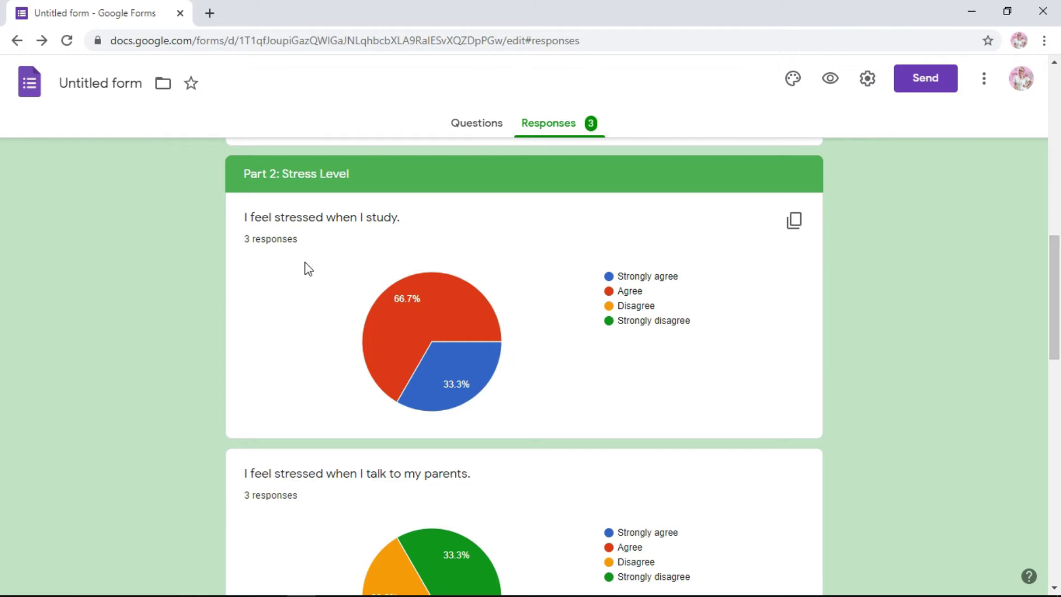
pyautogui.moveTo(1054, 279)
pyautogui.mouseDown()
pyautogui.moveTo(1055, 380)
pyautogui.moveTo(1055, 347)
pyautogui.mouseUp()
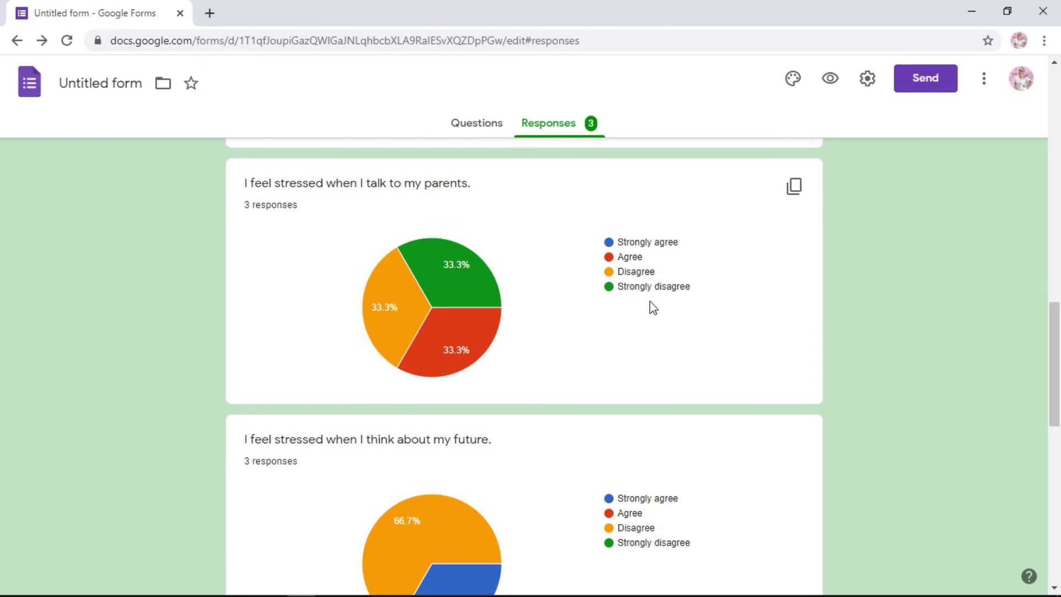
pyautogui.moveTo(462, 281)
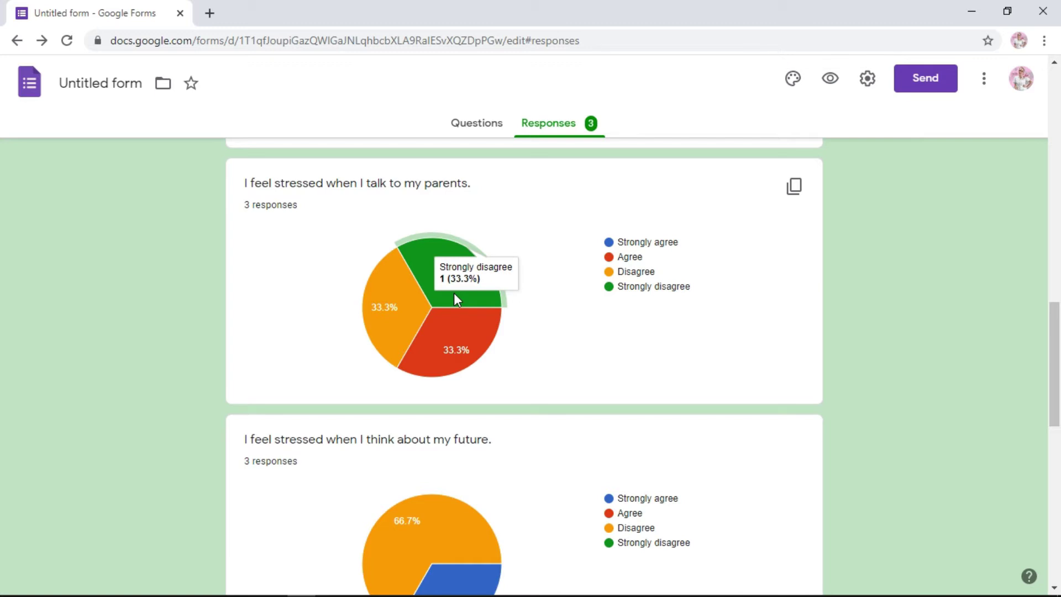
pyautogui.moveTo(475, 339)
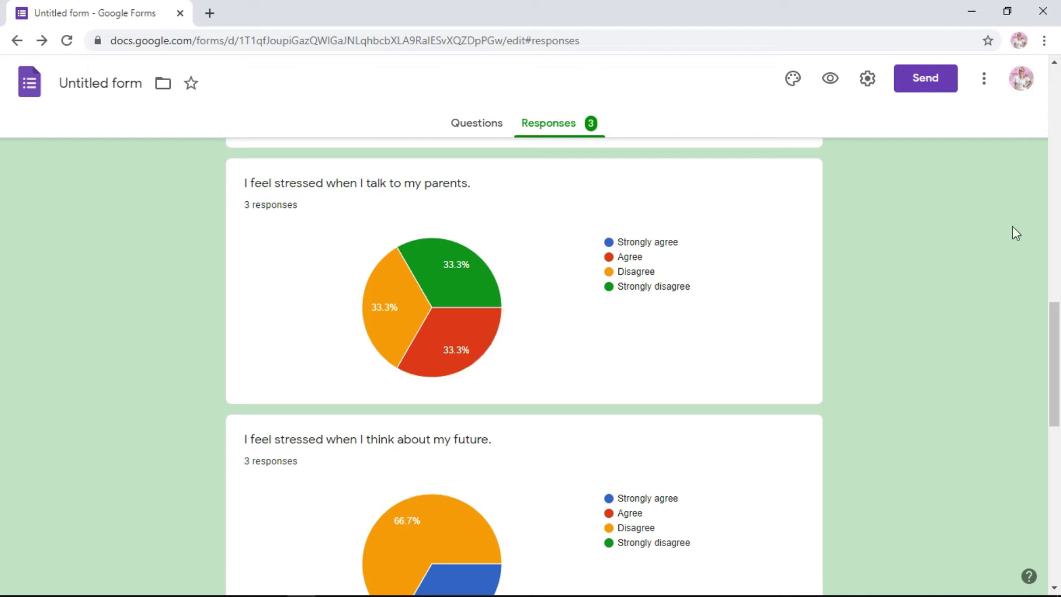
# Step: Look over the remaining summary charts through the question on grades lower than 75, and return to the start of the summary
pyautogui.moveTo(1054, 322); pyautogui.dragTo(1054, 470)
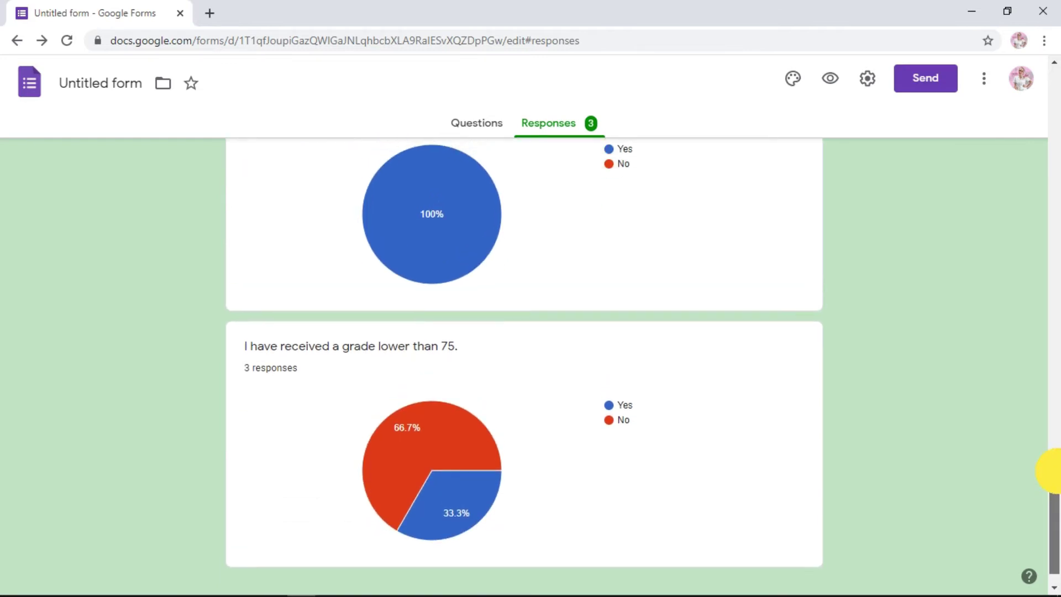
pyautogui.moveTo(1054, 470); pyautogui.dragTo(1056, 176)
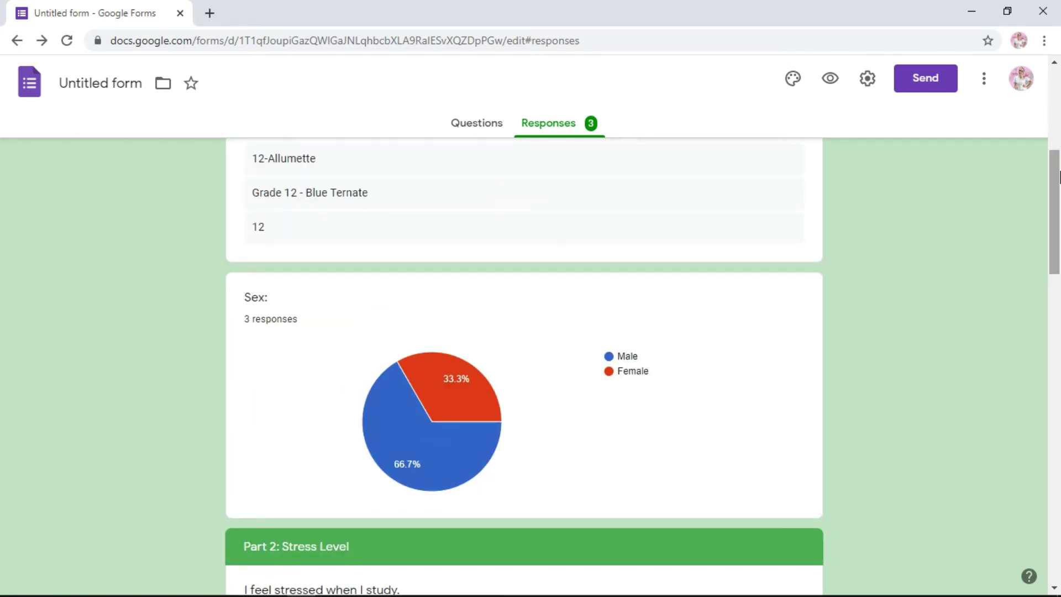
pyautogui.moveTo(1059, 188); pyautogui.dragTo(1046, 19)
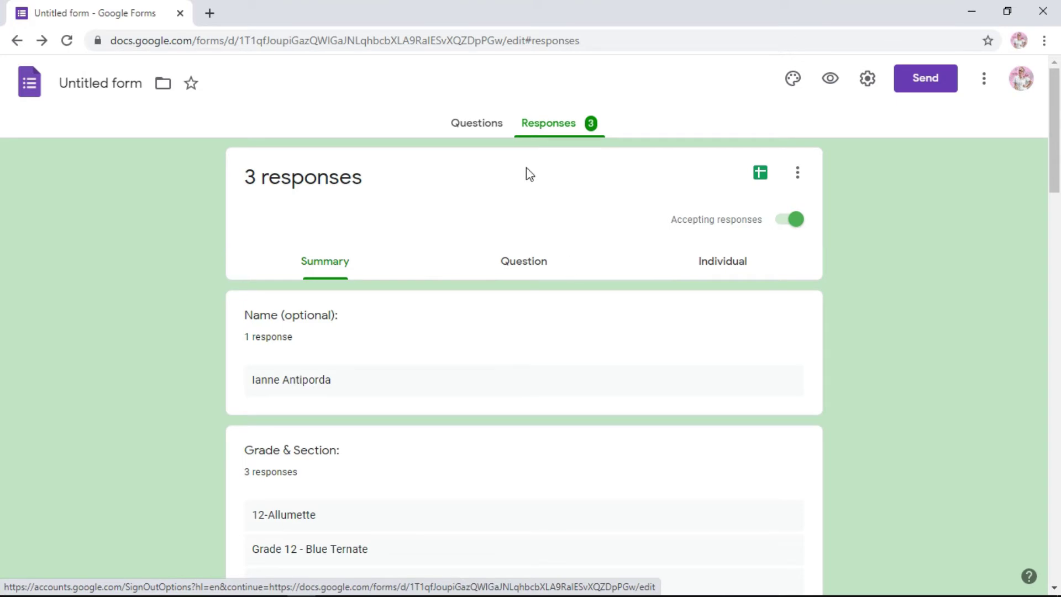
# Step: Show the responses individually and review the first respondent's profile and stress level answers
pyautogui.click(728, 262)
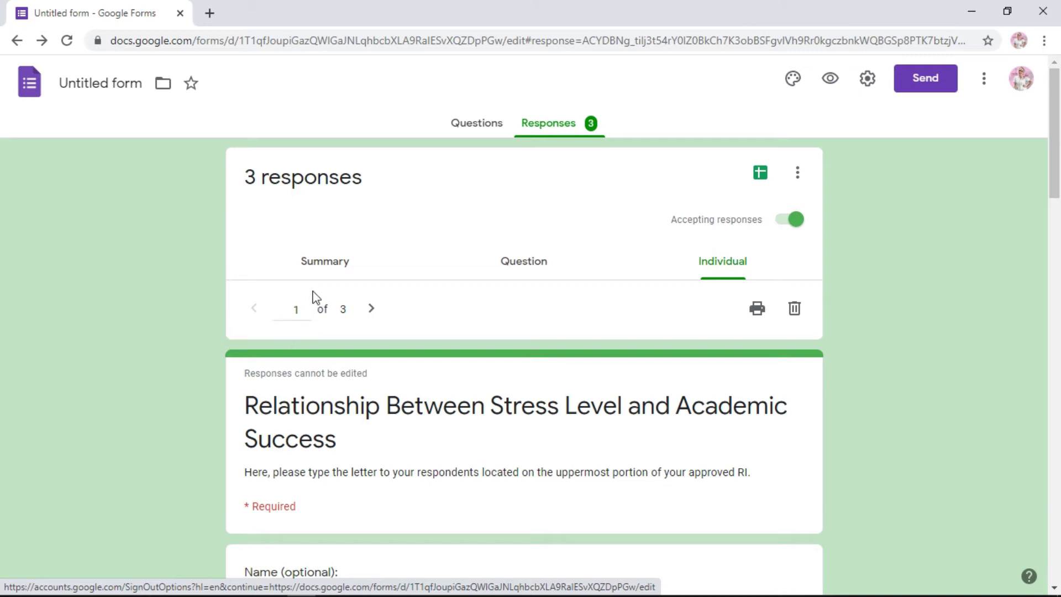
pyautogui.moveTo(1054, 166); pyautogui.dragTo(1054, 257)
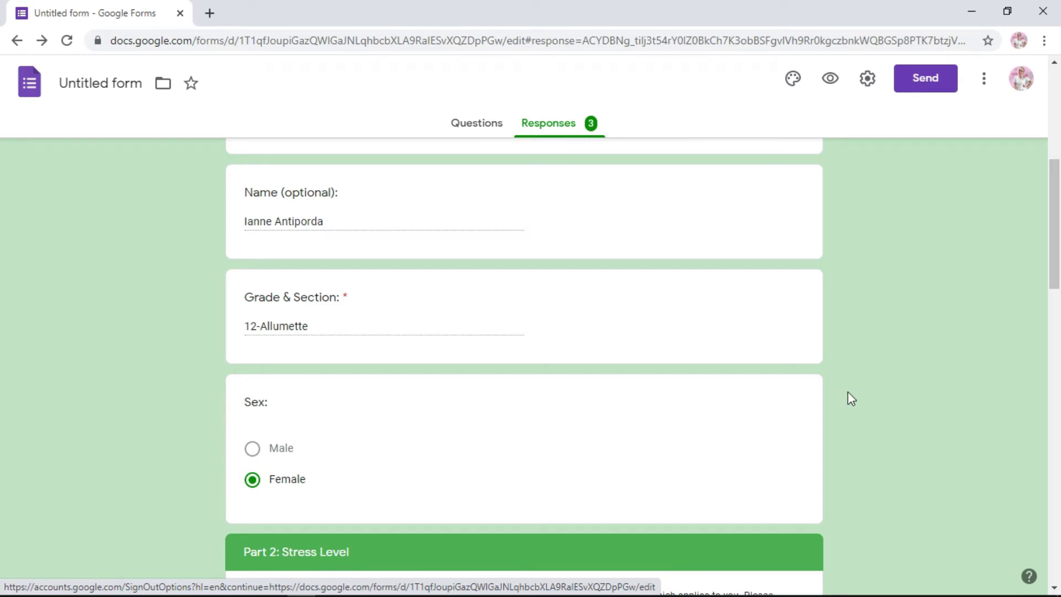
pyautogui.moveTo(1053, 273); pyautogui.dragTo(1056, 358)
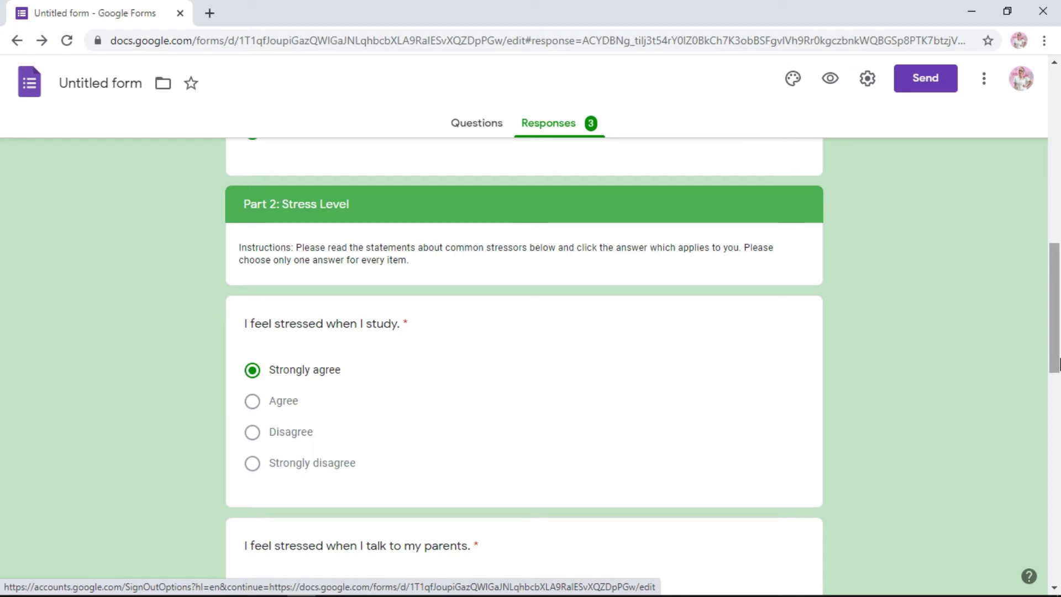
pyautogui.moveTo(1057, 360)
pyautogui.mouseDown()
pyautogui.moveTo(1055, 214)
pyautogui.moveTo(1054, 364)
pyautogui.mouseUp()
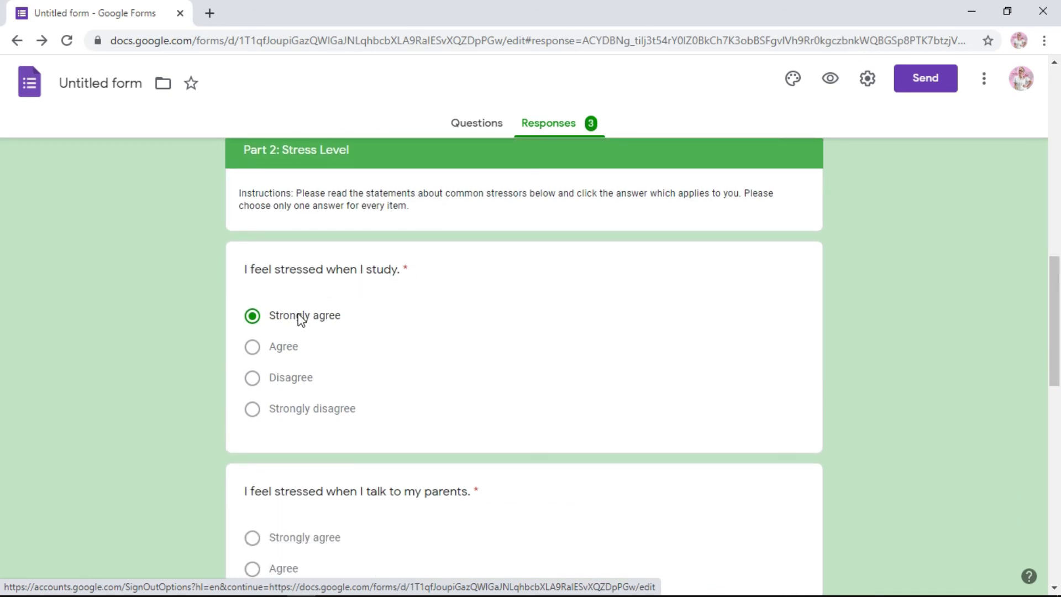
pyautogui.moveTo(1054, 326); pyautogui.dragTo(1054, 390)
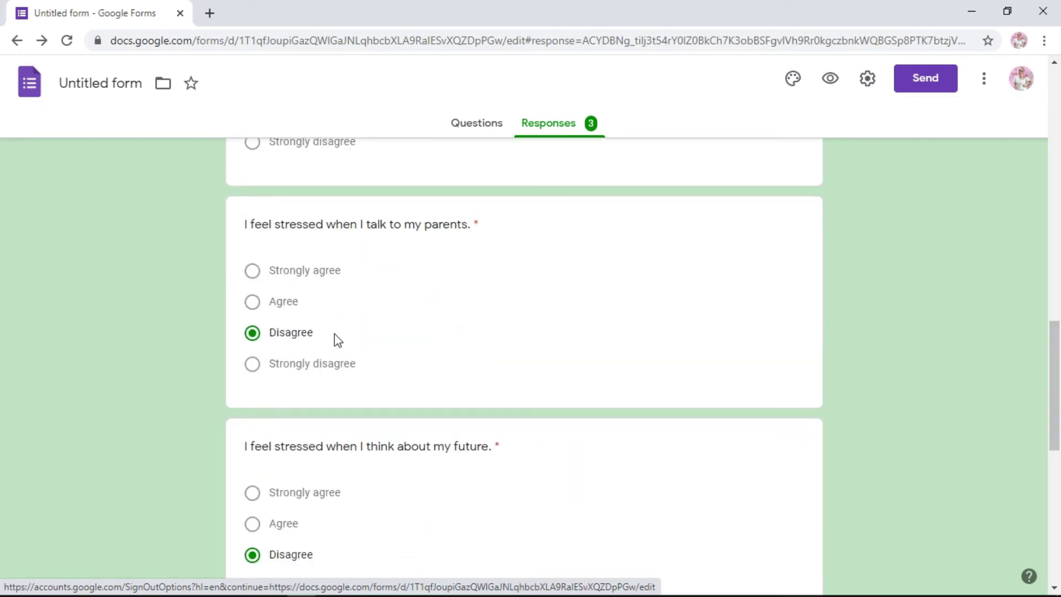
pyautogui.moveTo(1051, 347); pyautogui.dragTo(1052, 95)
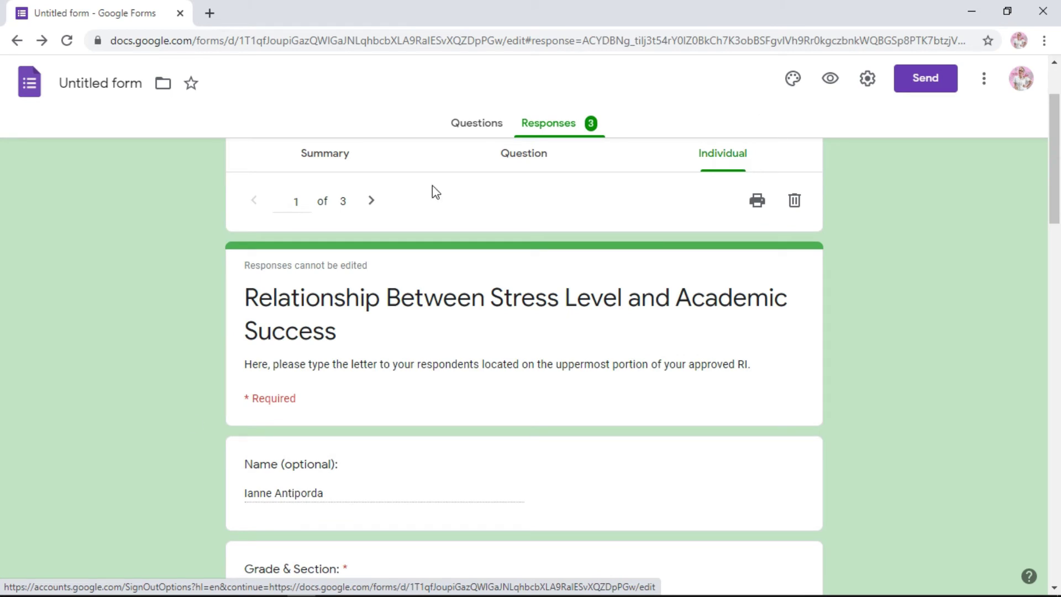
# Step: Review the second and third individual responses, checking each respondent's grade and section and sex
pyautogui.click(371, 200)
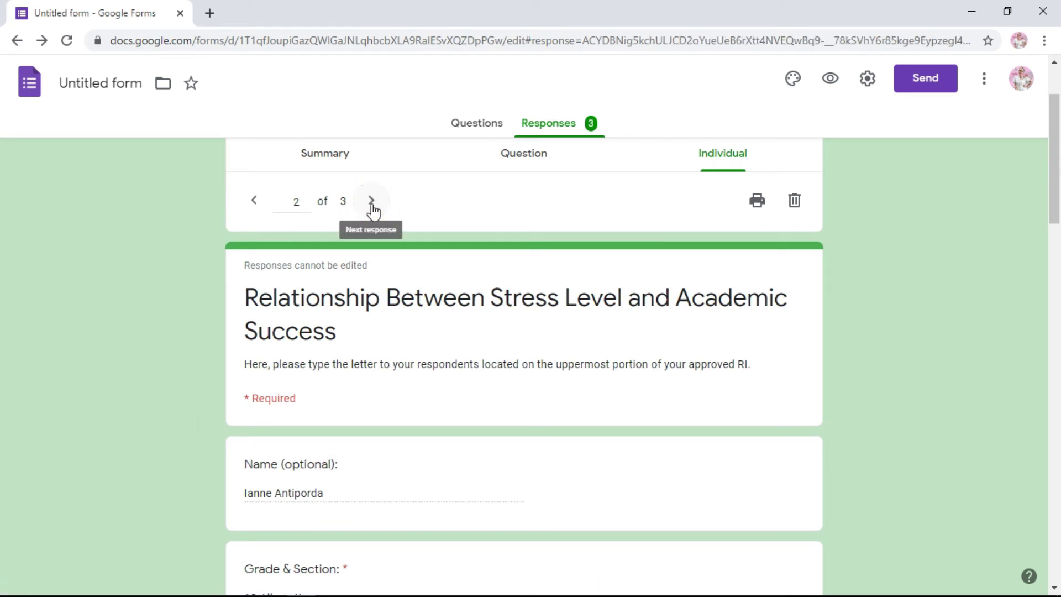
pyautogui.moveTo(1052, 173); pyautogui.dragTo(1053, 269)
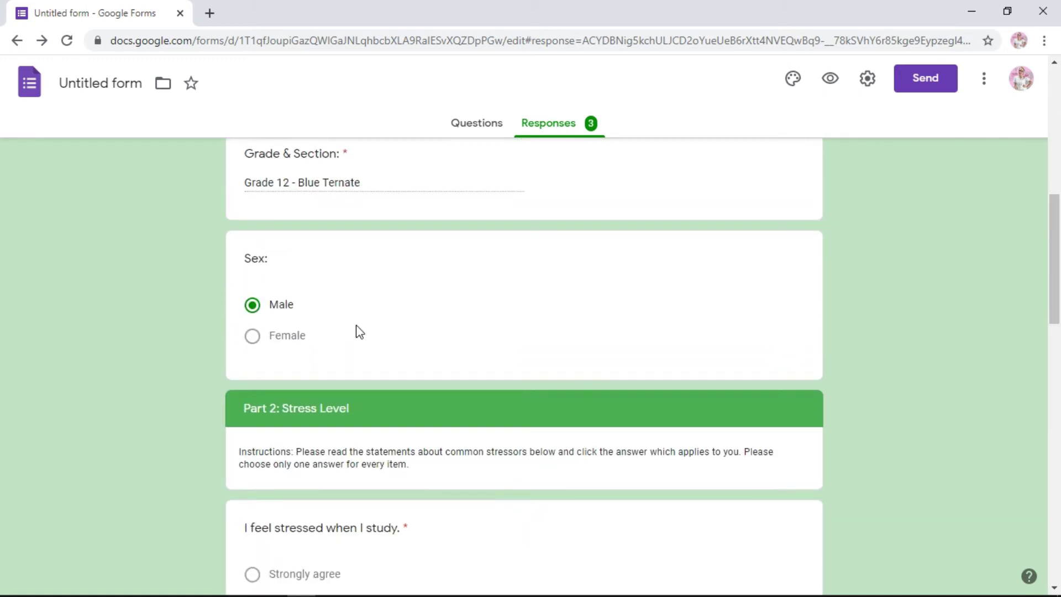
pyautogui.moveTo(1058, 204); pyautogui.dragTo(1052, 105)
pyautogui.click(372, 231)
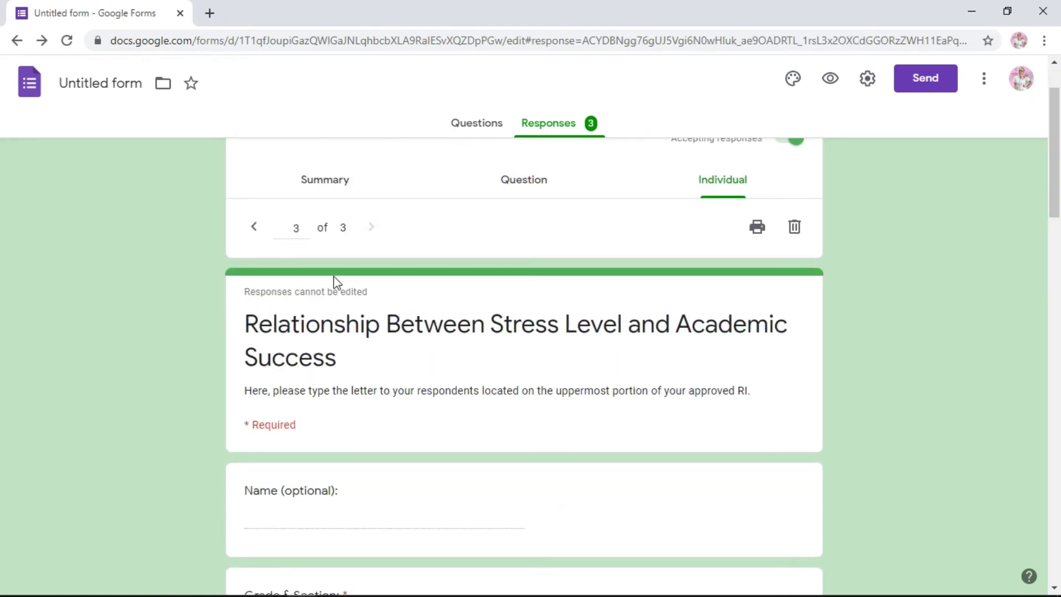
pyautogui.moveTo(1053, 164); pyautogui.dragTo(1053, 263)
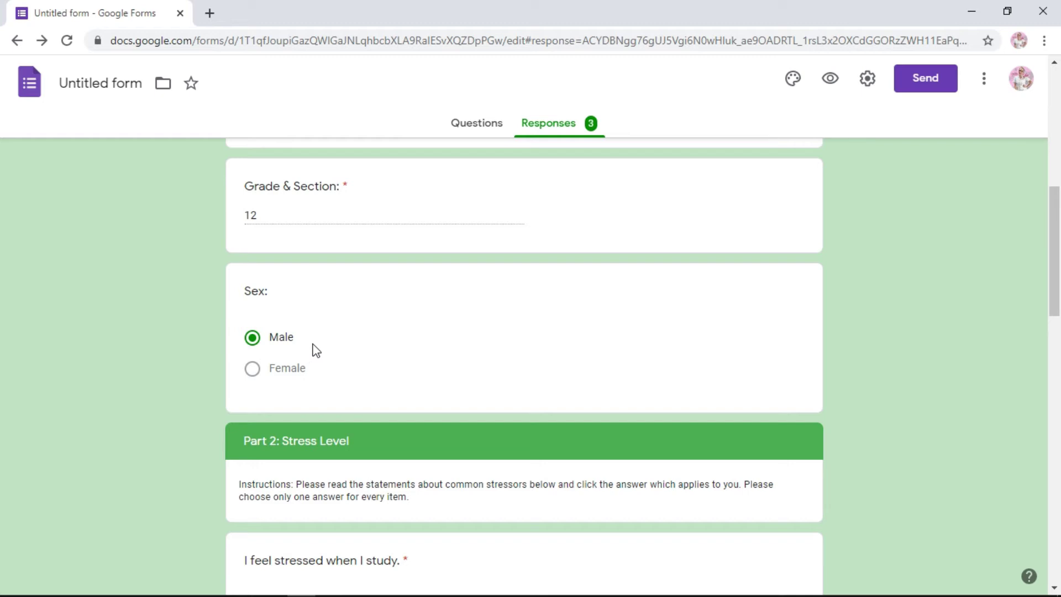
pyautogui.moveTo(1050, 296); pyautogui.dragTo(1038, 91)
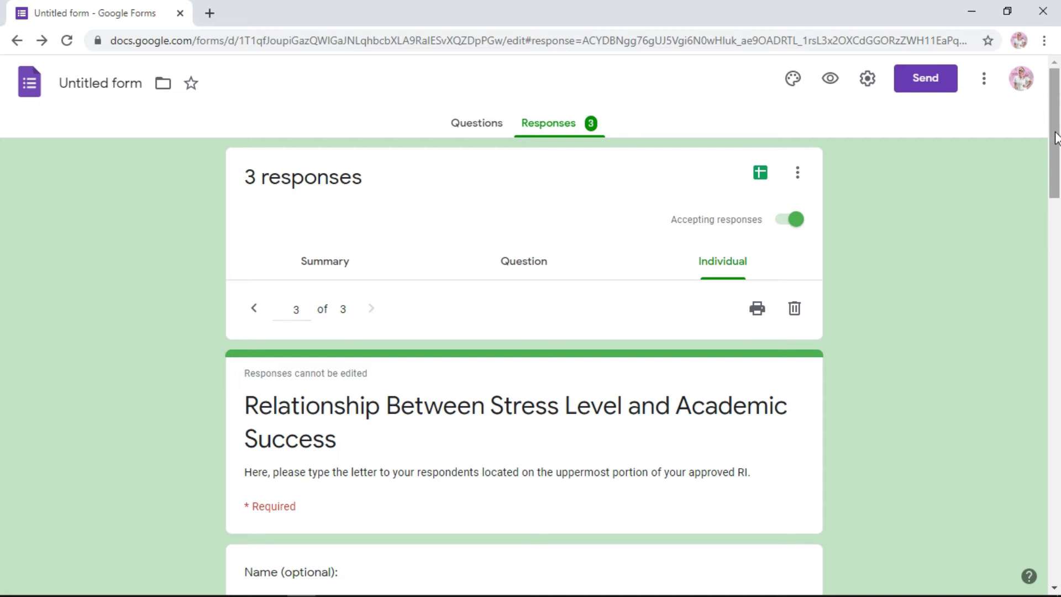
# Step: Show the responses by question and examine the answers to "I feel stressed when I study."
pyautogui.click(535, 265)
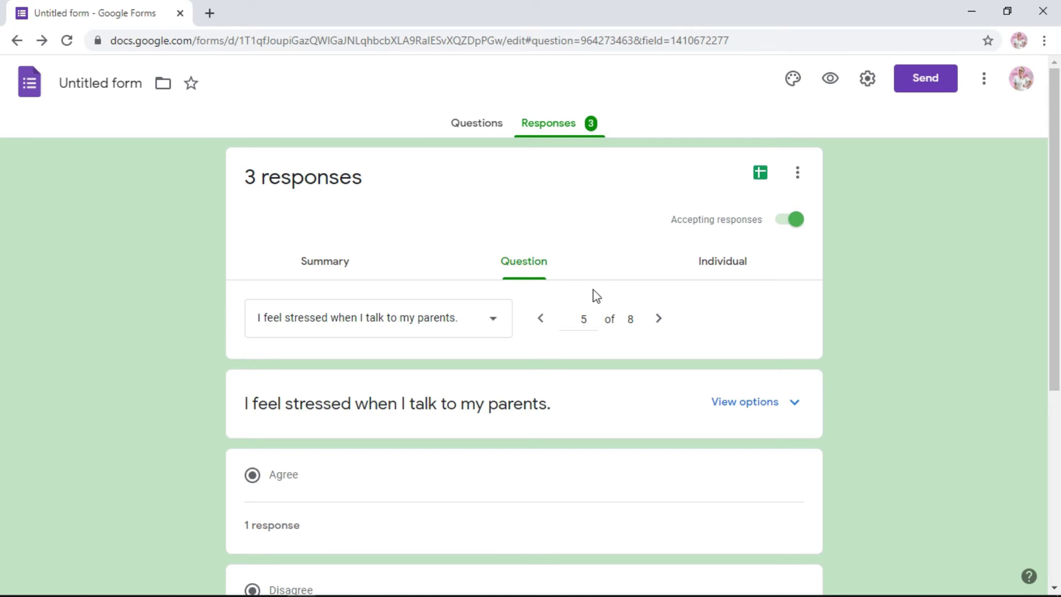
pyautogui.click(502, 325)
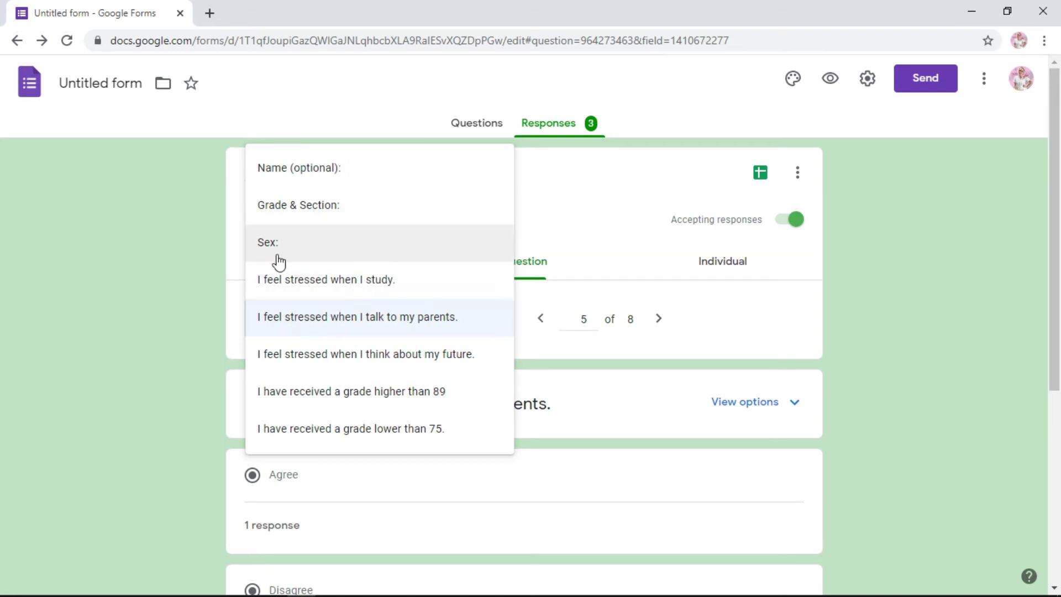
pyautogui.click(304, 291)
pyautogui.moveTo(1055, 251); pyautogui.dragTo(1049, 398)
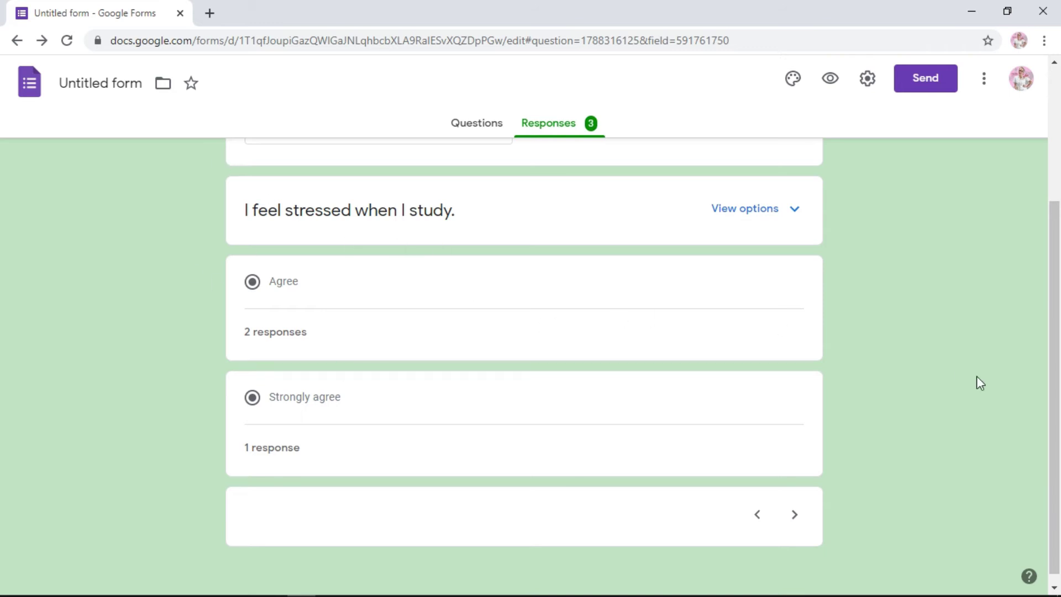
pyautogui.moveTo(1051, 379); pyautogui.dragTo(1051, 203)
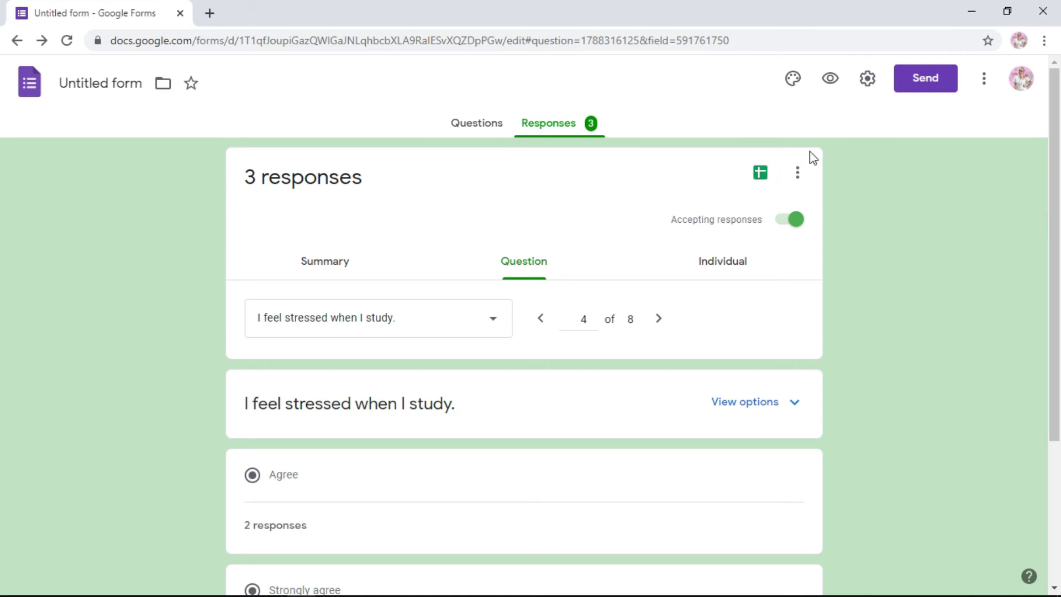
# Step: Download all responses as a CSV, saving the download to the Desktop under the name "responses stress"
pyautogui.click(801, 171)
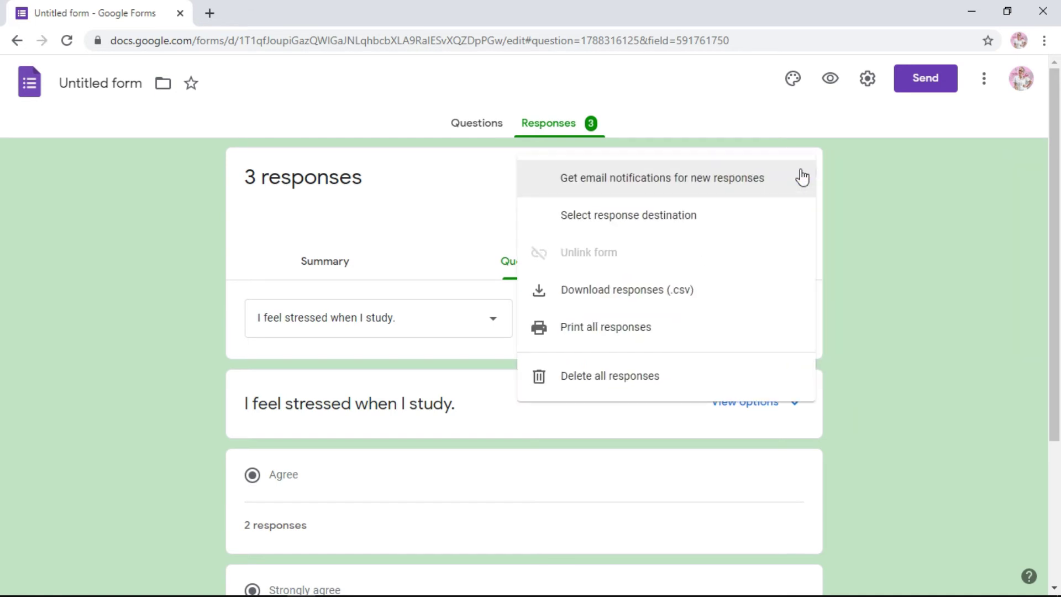
pyautogui.click(641, 294)
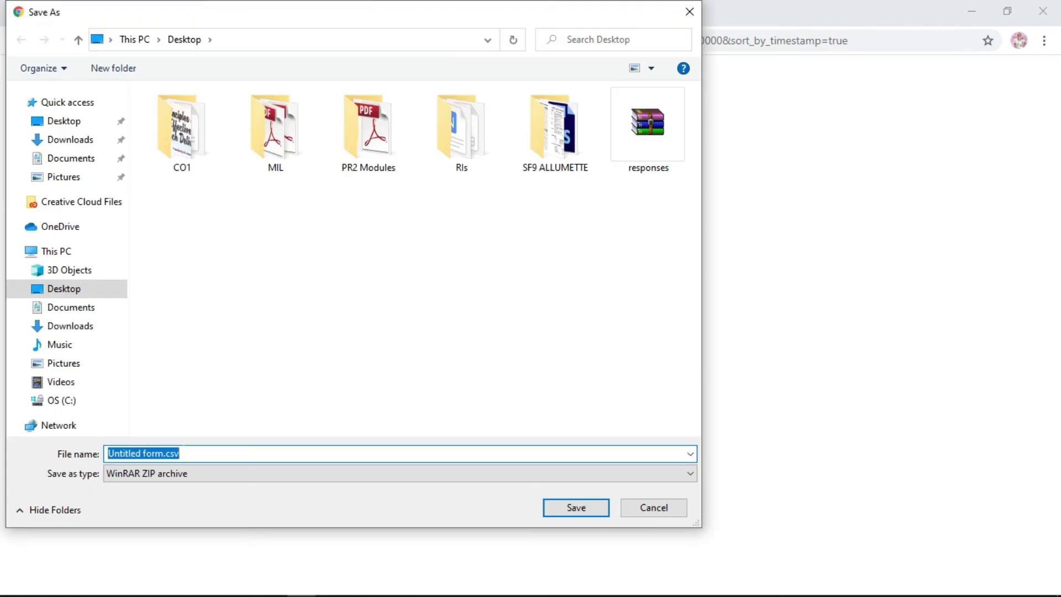
pyautogui.write('respone')
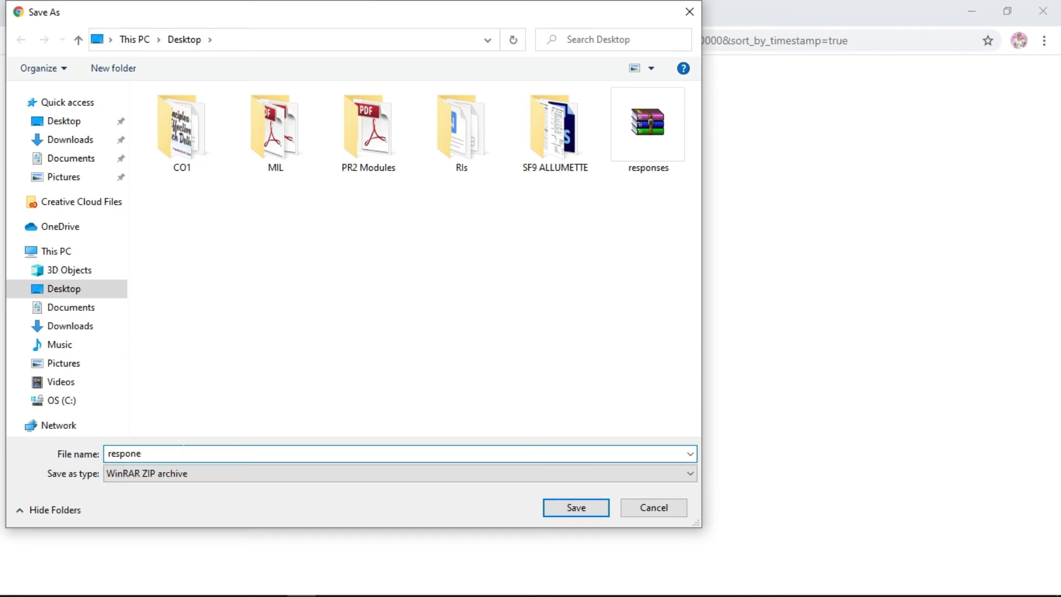
pyautogui.write('ses ste')
pyautogui.press('BackSpace')
pyautogui.write('ress')
pyautogui.press('Return')
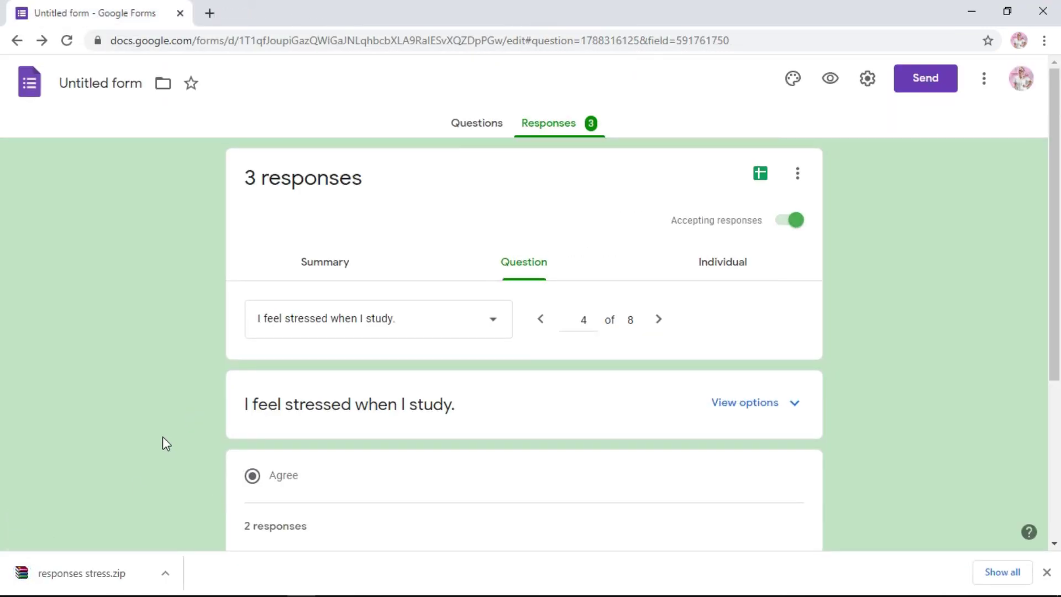
# Step: Open the downloaded responses stress.zip, dismiss the licence reminder, and open Untitled form.csv from the archive in Excel
pyautogui.click(120, 577)
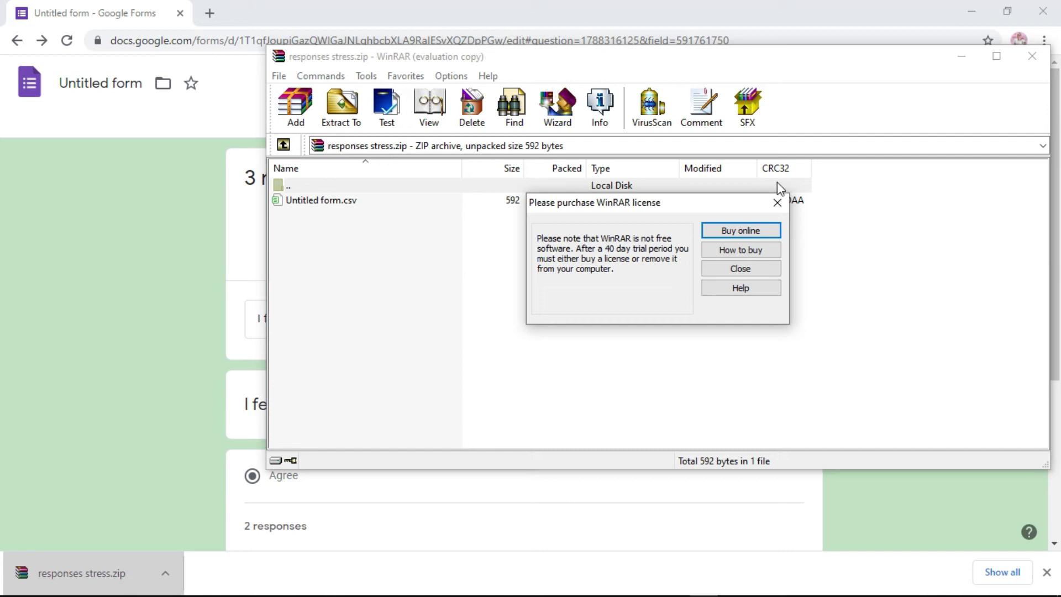
pyautogui.click(777, 204)
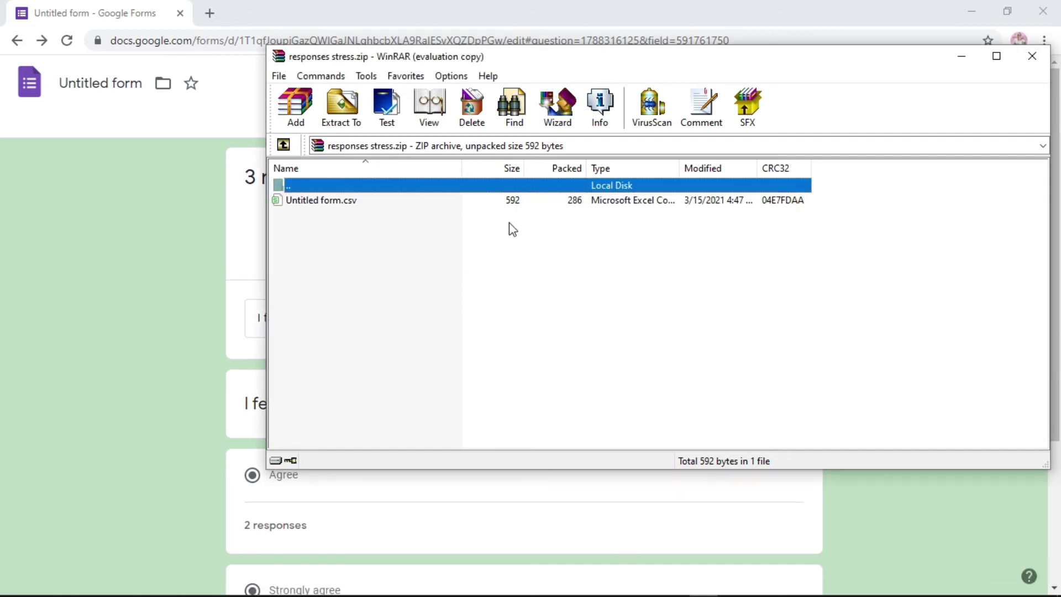
pyautogui.click(341, 203)
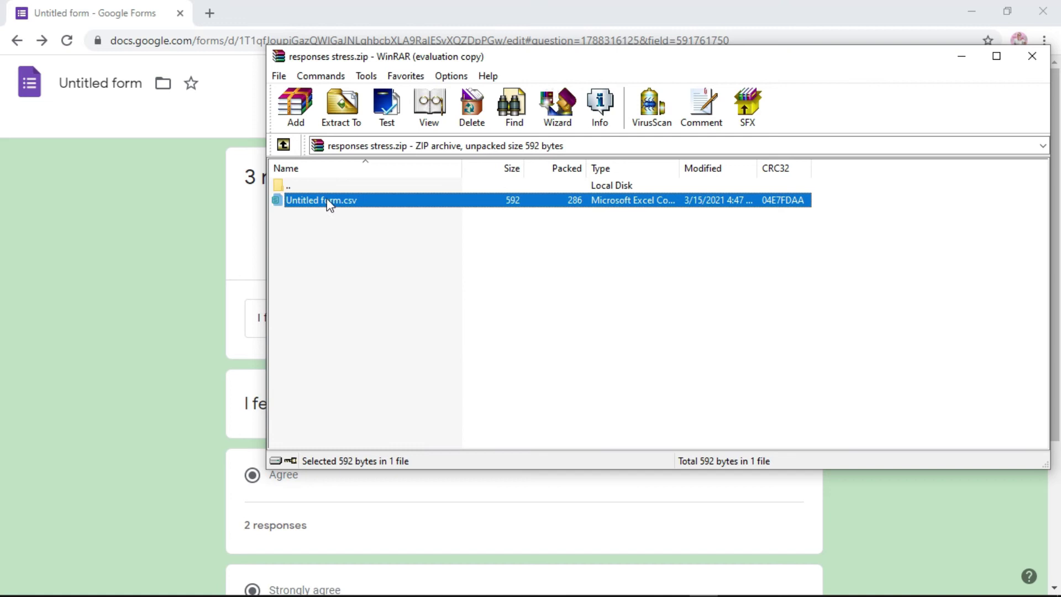
pyautogui.doubleClick(381, 203)
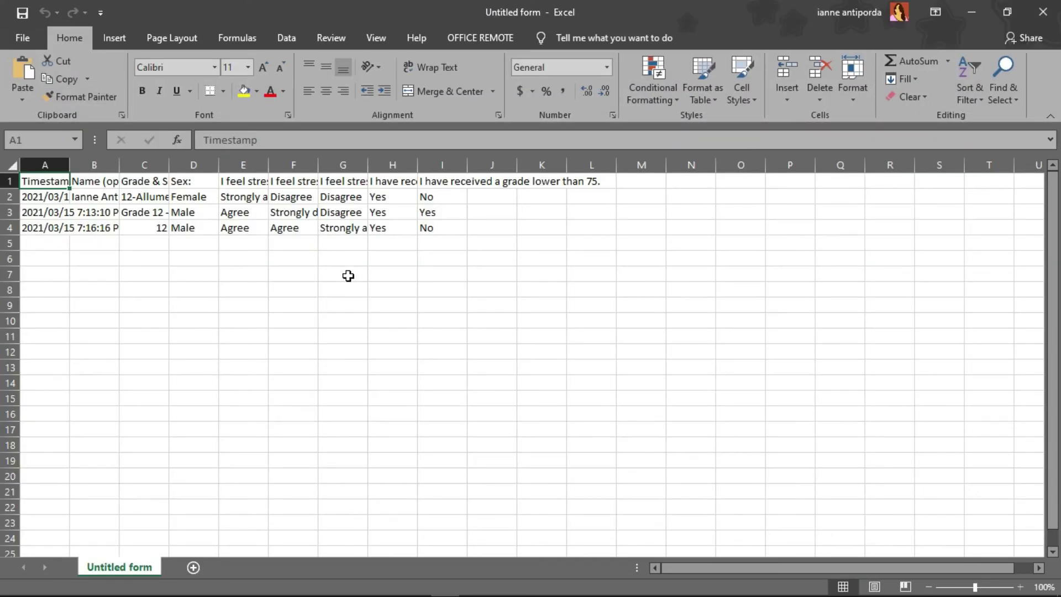
# Step: Widen column B and columns D through I so the response data is easier to read
pyautogui.moveTo(120, 165); pyautogui.dragTo(185, 165)
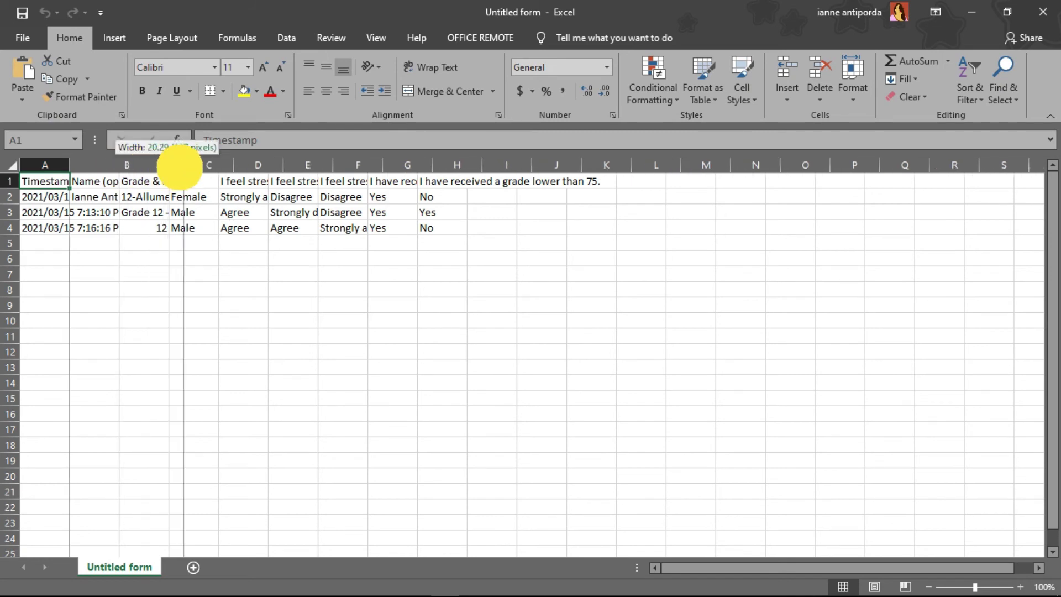
pyautogui.moveTo(283, 166); pyautogui.dragTo(910, 165)
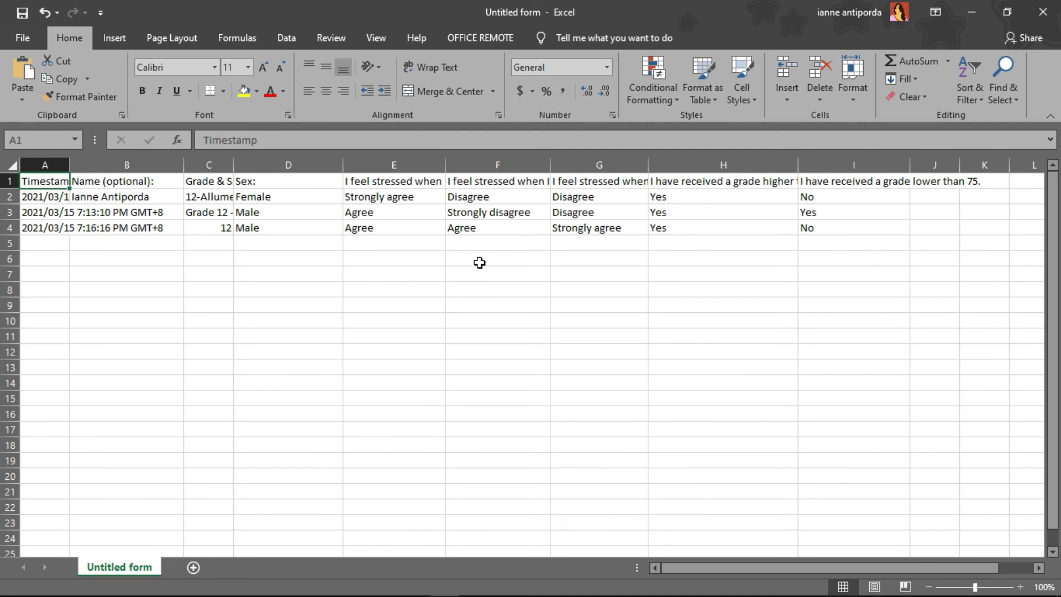
# Step: Add codes to the first two answers in the Sex column, making D2 "Female F1" and D3 "Male M1"
pyautogui.click(284, 196)
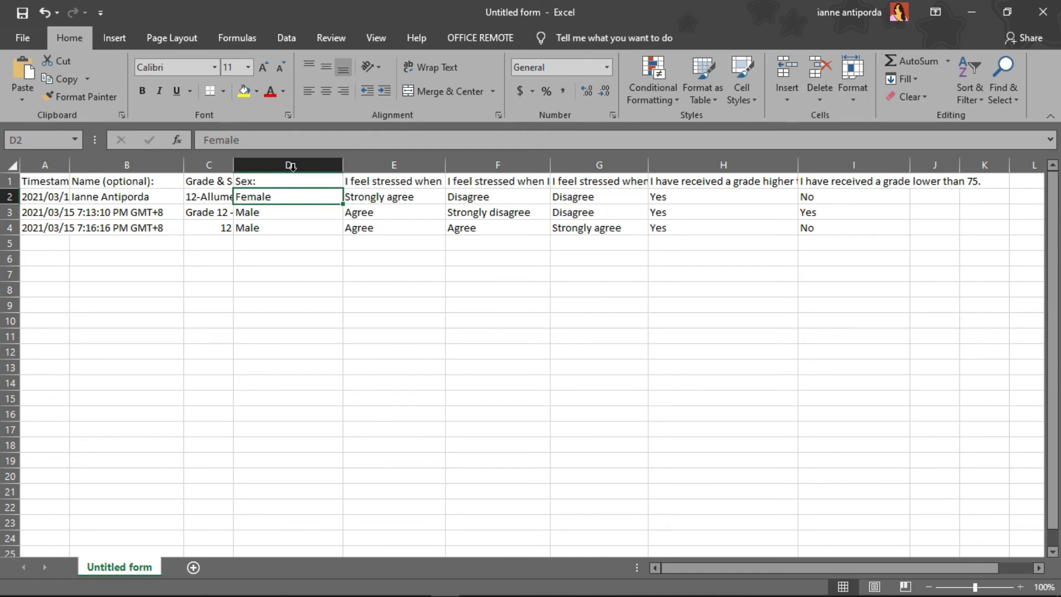
pyautogui.click(276, 140)
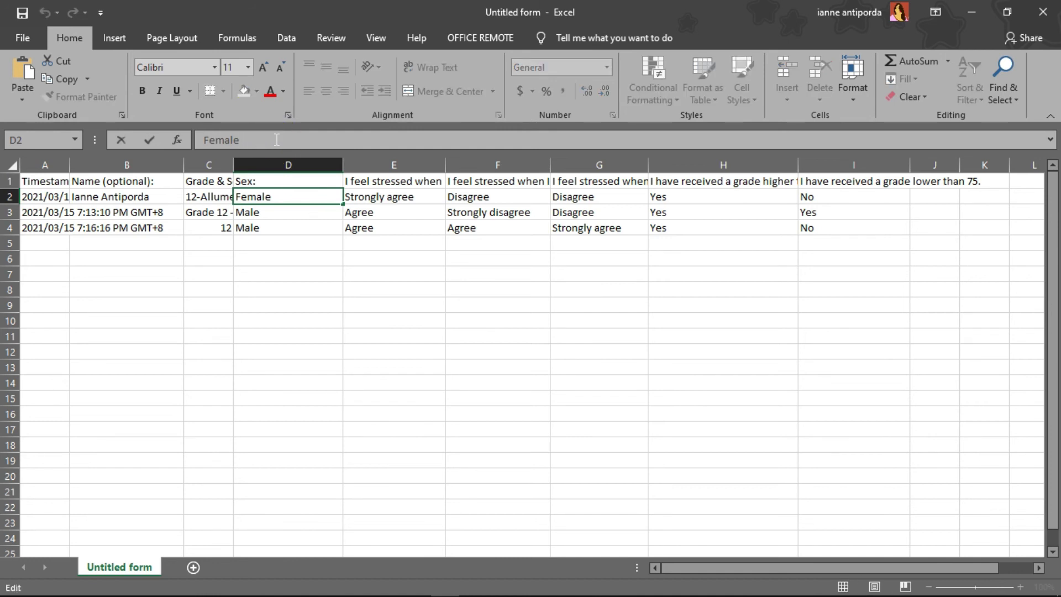
pyautogui.write('F1')
pyautogui.press('Return')
pyautogui.click(276, 139)
pyautogui.click(276, 140)
pyautogui.write('M2')
pyautogui.press('BackSpace')
pyautogui.write('1')
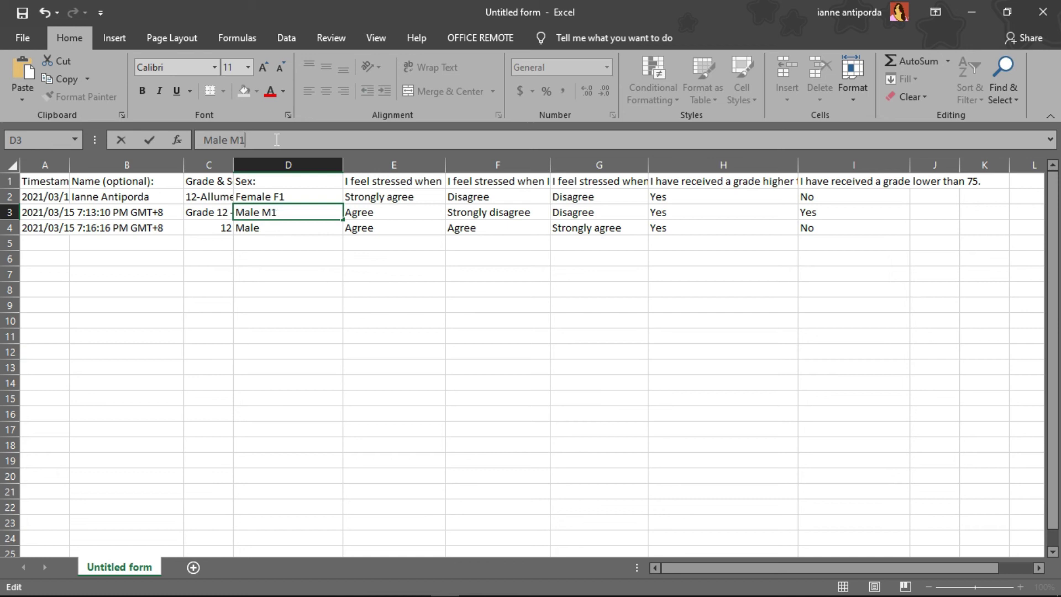
pyautogui.press('Return')
pyautogui.press('Up')
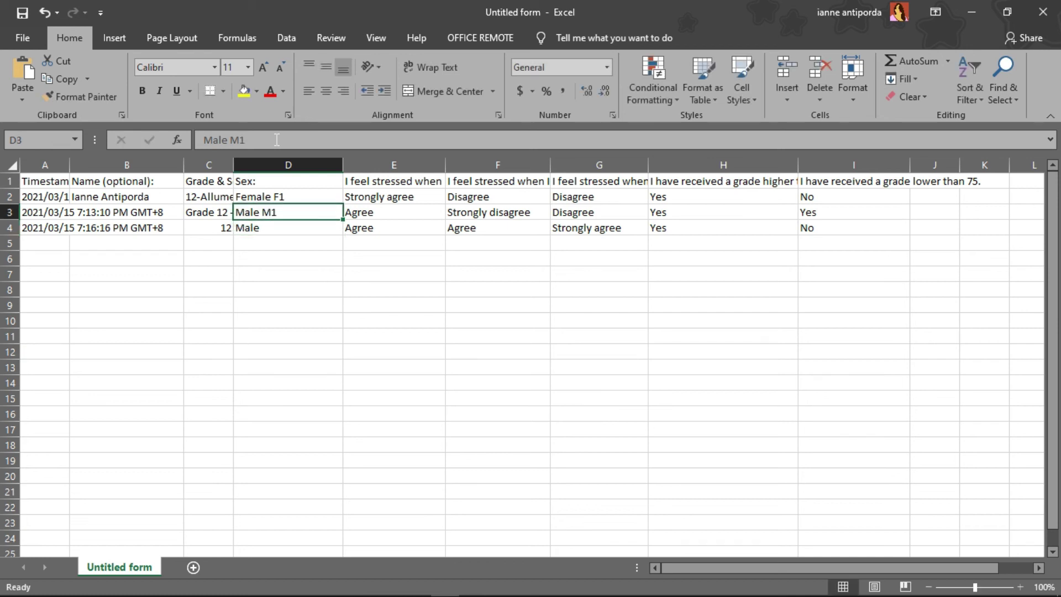
# Step: Add numeric scores to the first two answers in column E, making E2 "Strongly agree 4" and E3 "Agree 3"
pyautogui.press('Right')
pyautogui.press('Right')
pyautogui.press('Right')
pyautogui.press('Right')
pyautogui.press('Right')
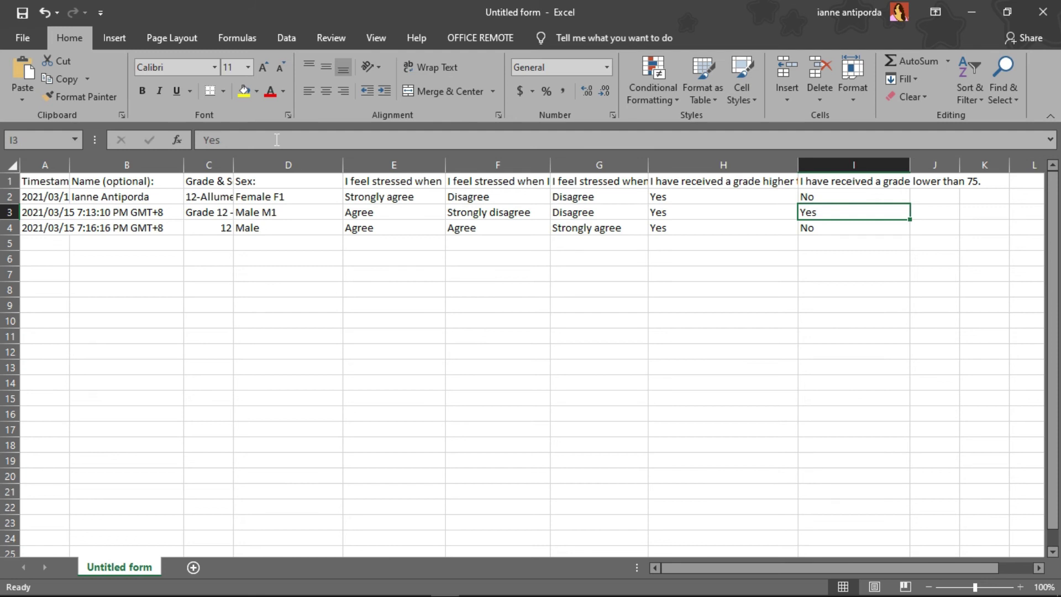
pyautogui.click(428, 200)
pyautogui.click(389, 140)
pyautogui.write('4')
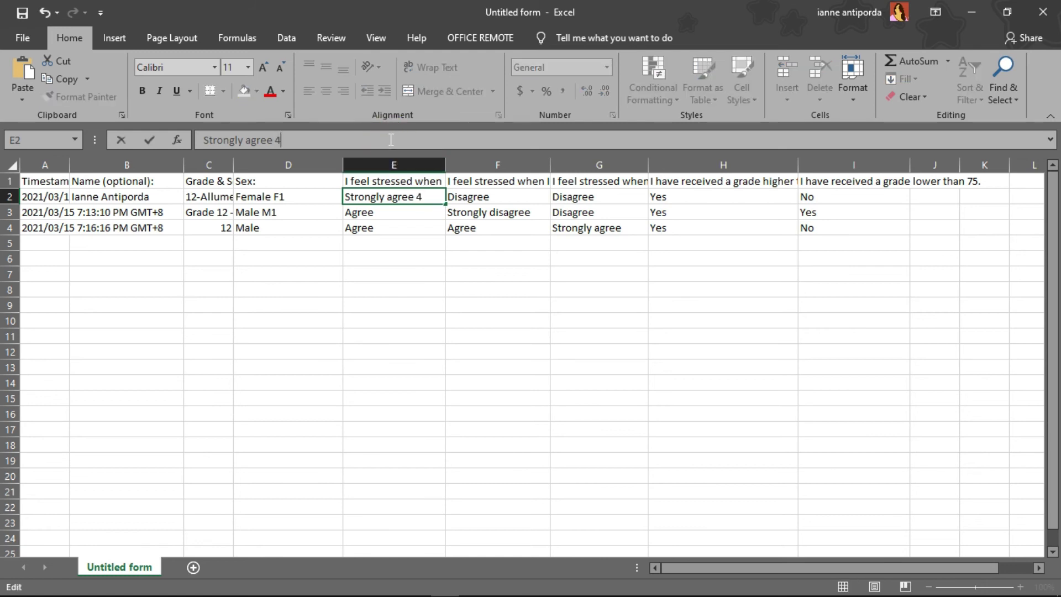
pyautogui.press('Return')
pyautogui.click(390, 139)
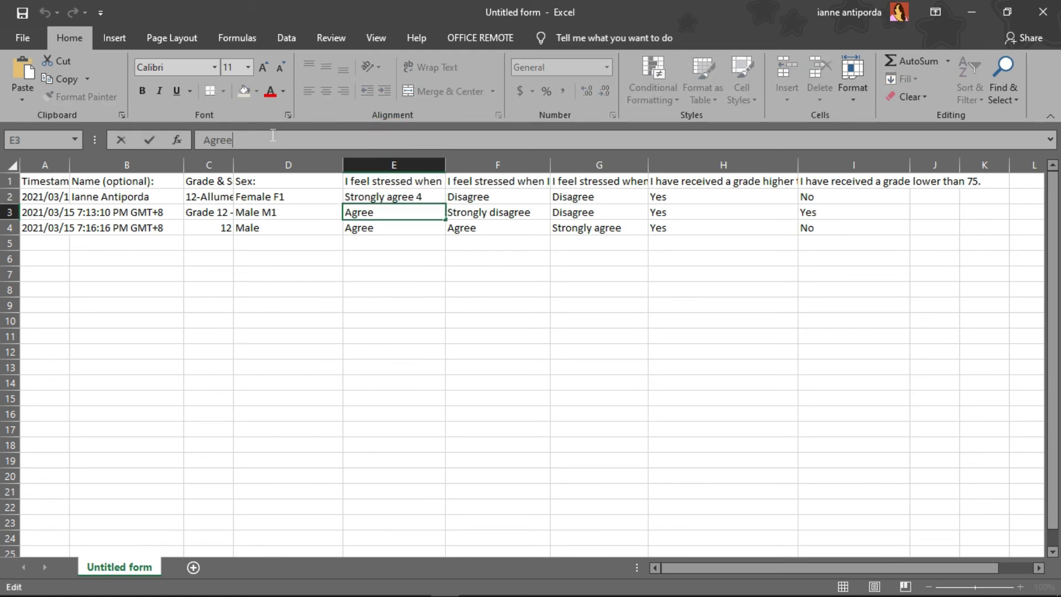
pyautogui.write('3')
pyautogui.press('Return')
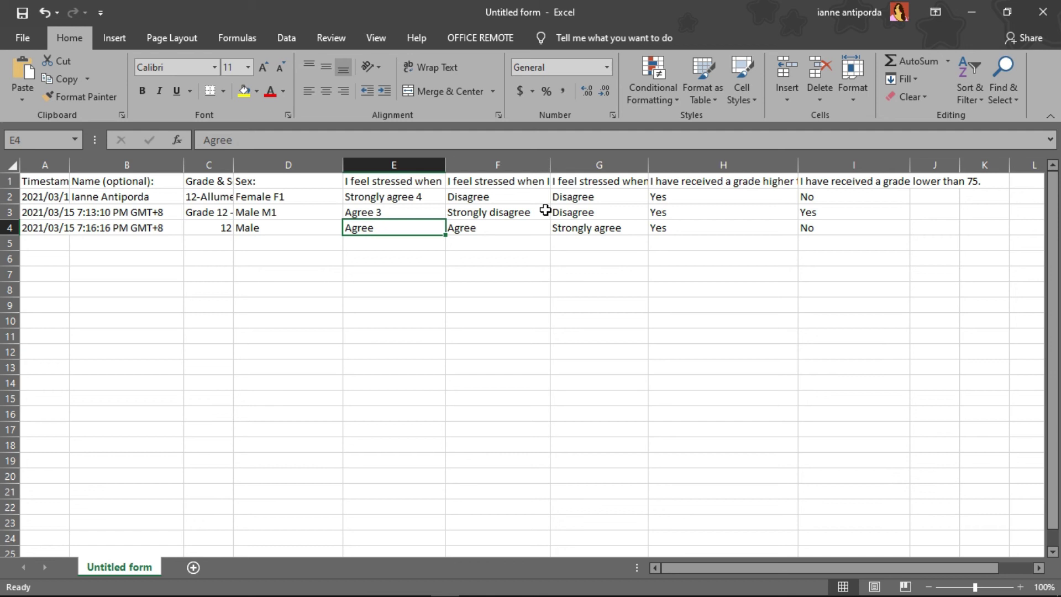
# Step: Close the Untitled form workbook without saving the changes, and close the responses stress.zip archive window
pyautogui.click(1053, 15)
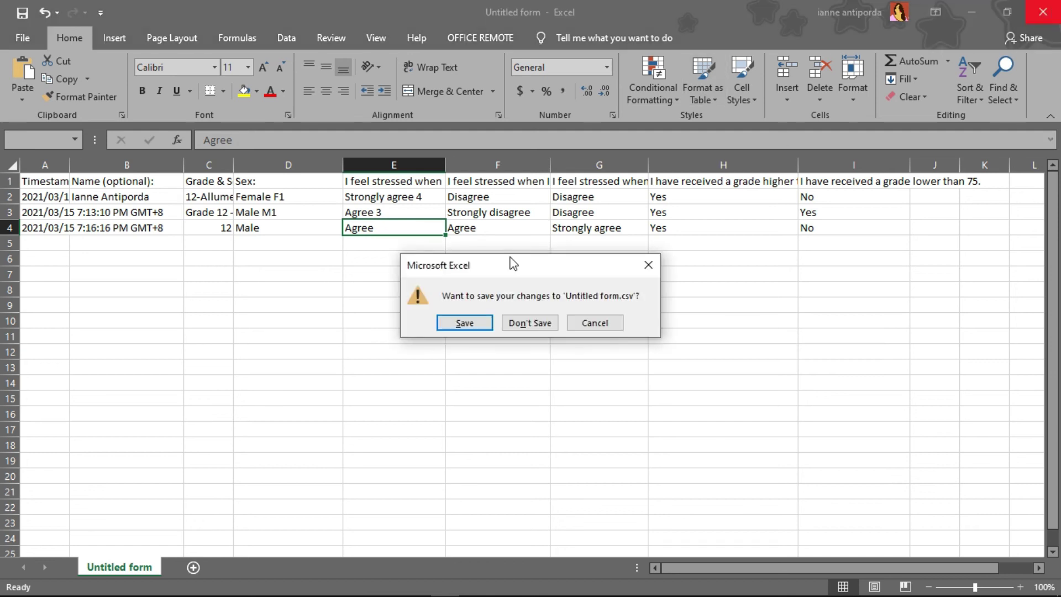
pyautogui.click(522, 324)
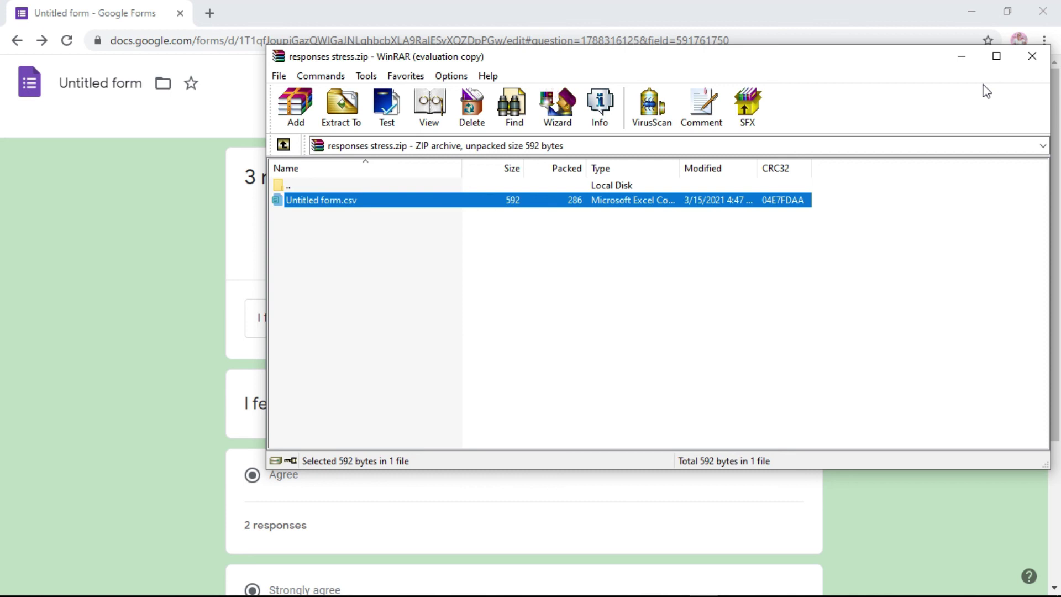
pyautogui.click(1032, 56)
# Step: Return from the responses to the form's questions
pyautogui.moveTo(1049, 132)
pyautogui.mouseDown()
pyautogui.moveTo(1049, 417)
pyautogui.moveTo(1028, 135)
pyautogui.mouseUp()
pyautogui.click(467, 125)
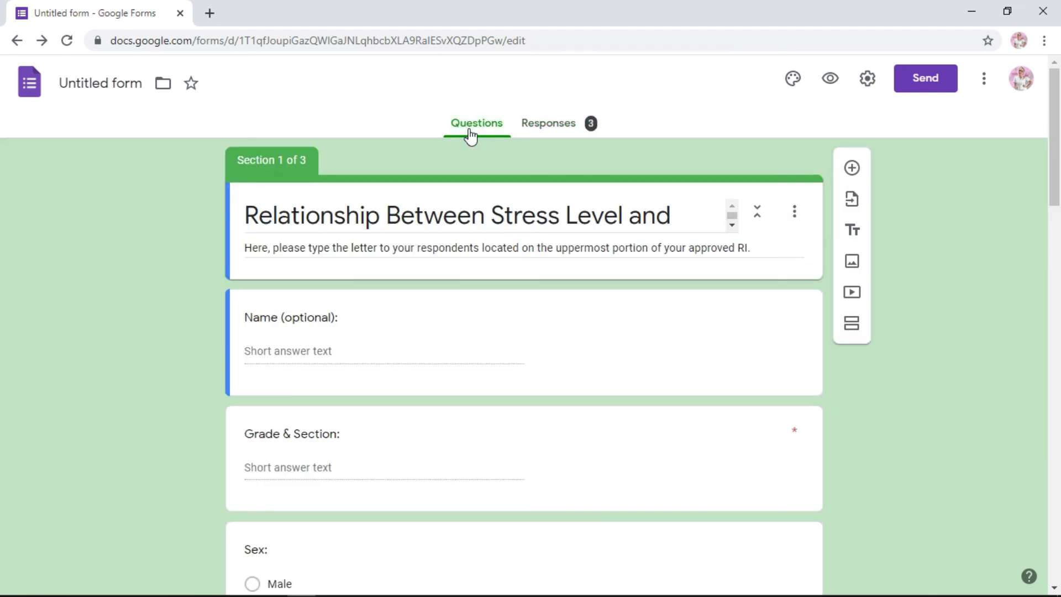